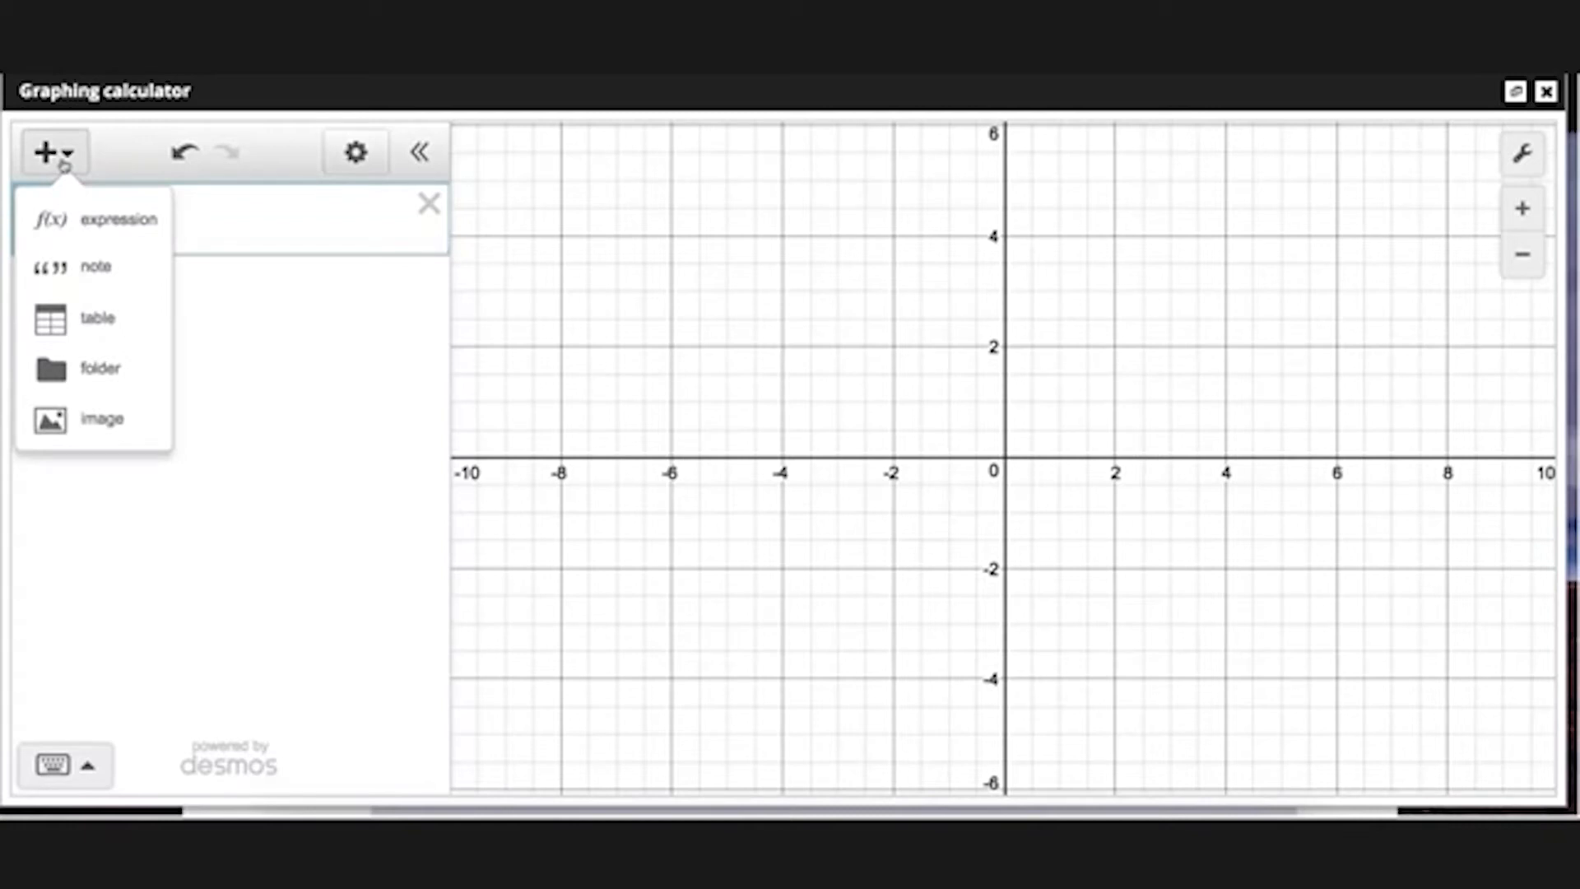
Step: Plot the point (0,1) in the first expression
{"action": "left_click", "coordinate": [64, 164]}
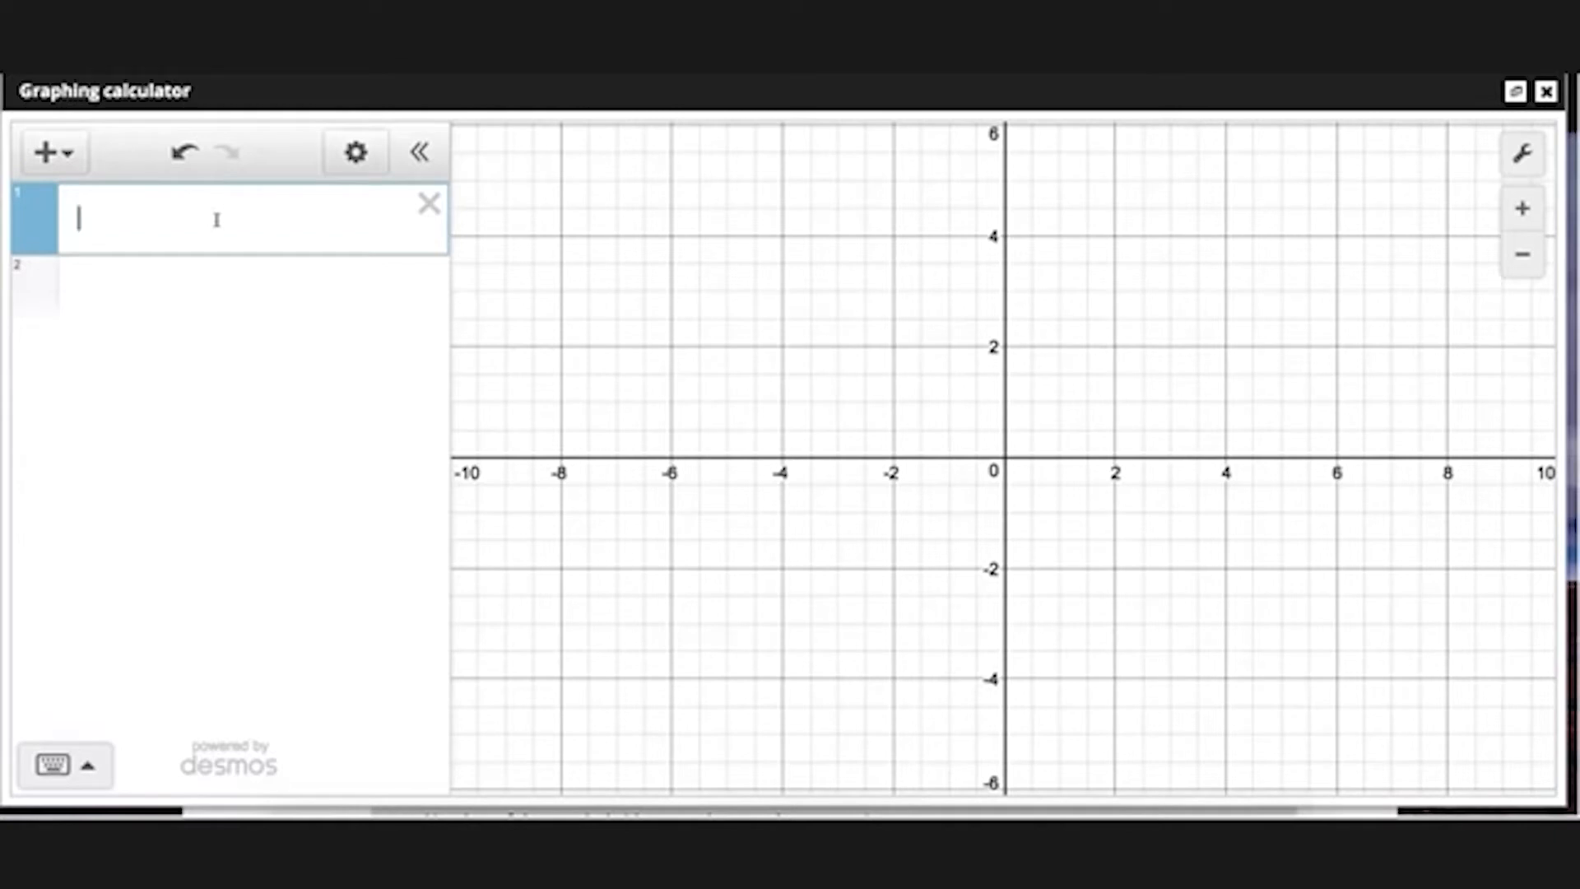
{"action": "type", "text": "(0"}
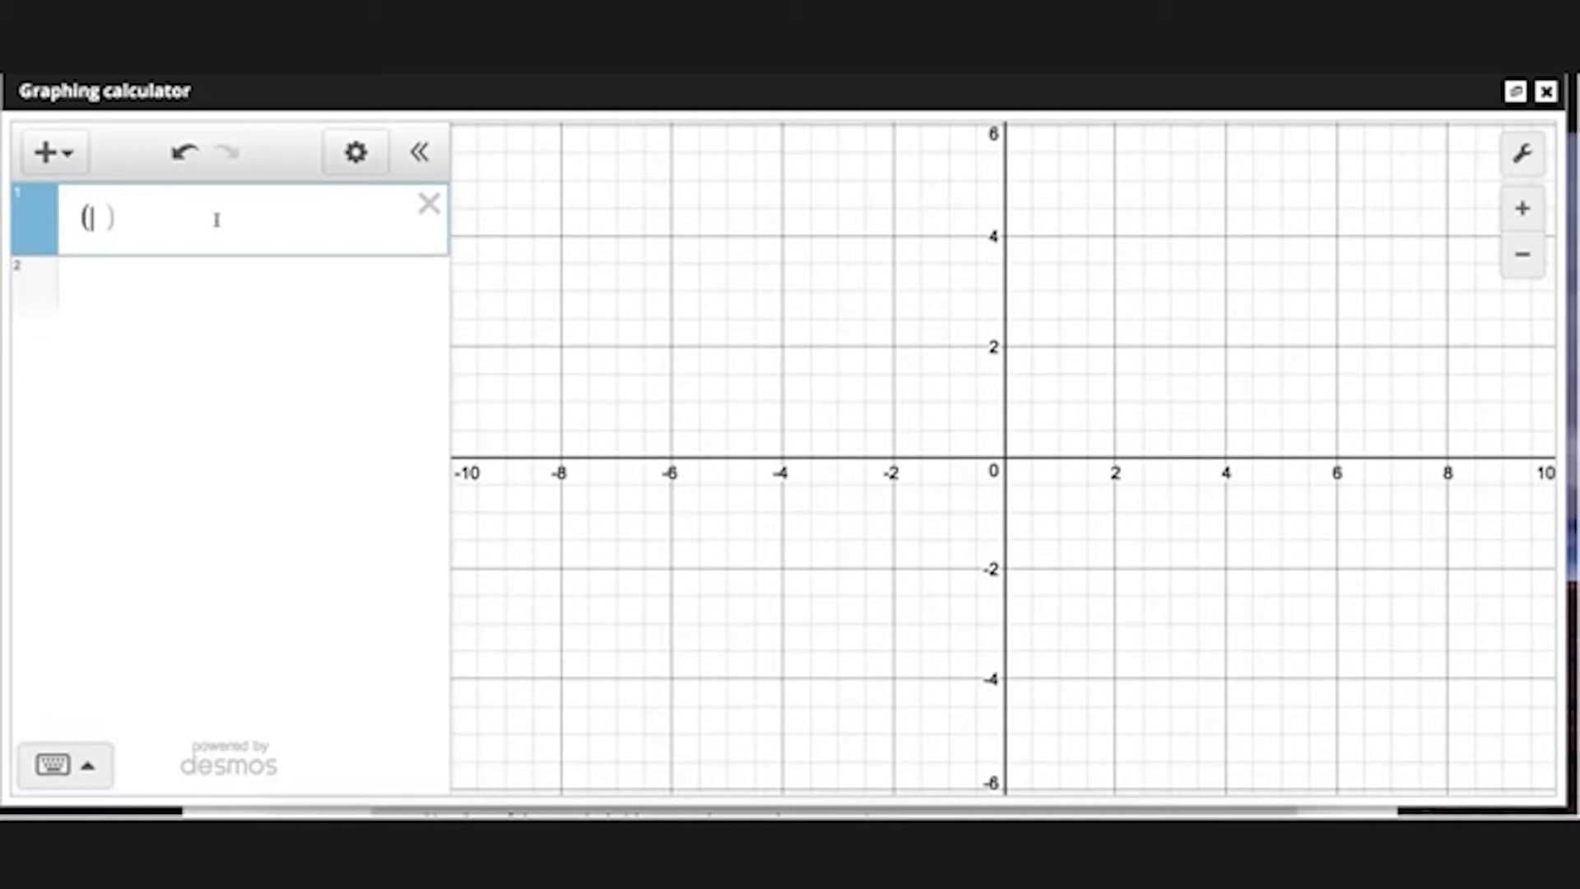
{"action": "type", "text": ";1)"}
{"action": "mouse_move", "coordinate": [34, 224]}
{"action": "key", "text": "BackSpace"}
{"action": "key", "text": "BackSpace"}
{"action": "key", "text": "BackSpace"}
{"action": "type", "text": ",1)"}
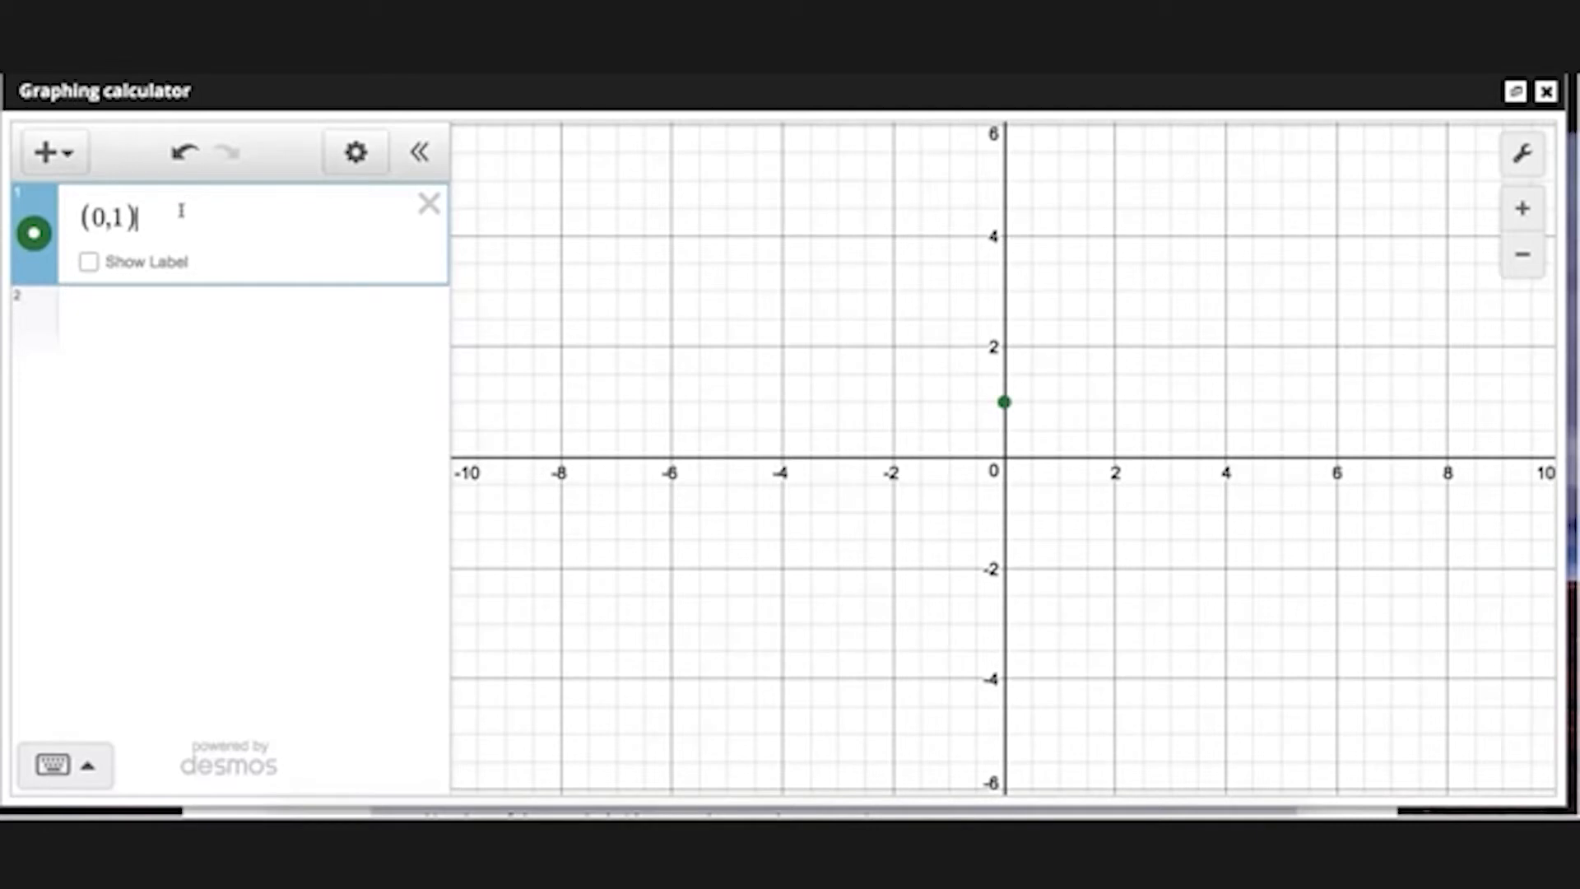
Step: Show a label reading "Example" on the point (0,1) and open the point's style and color options
{"action": "left_click", "coordinate": [88, 262]}
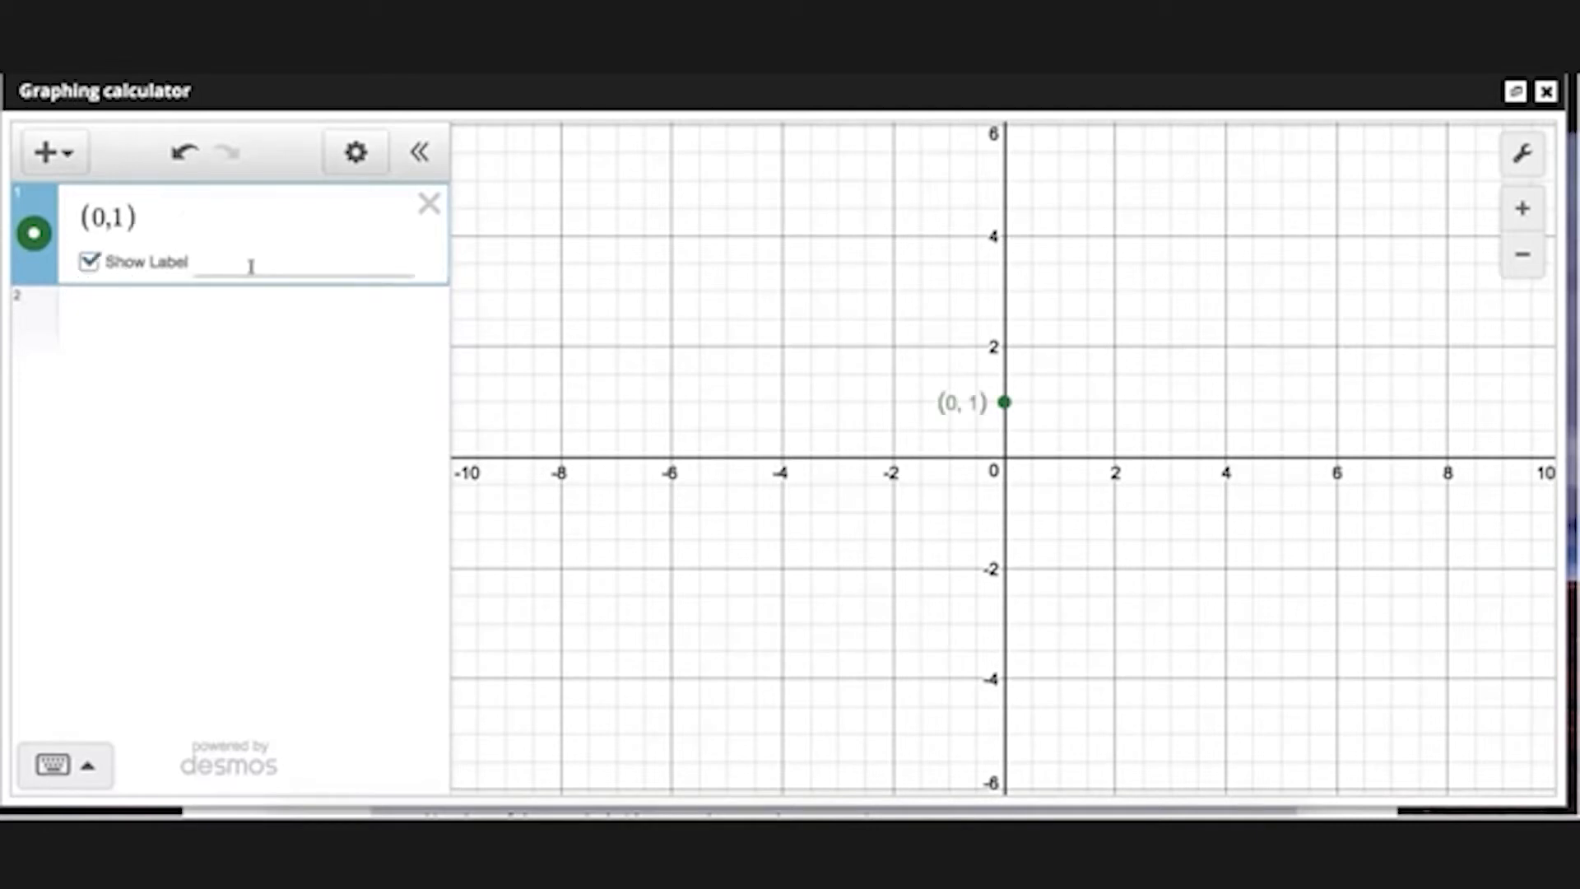
{"action": "left_click", "coordinate": [251, 266]}
{"action": "type", "text": "Exa"}
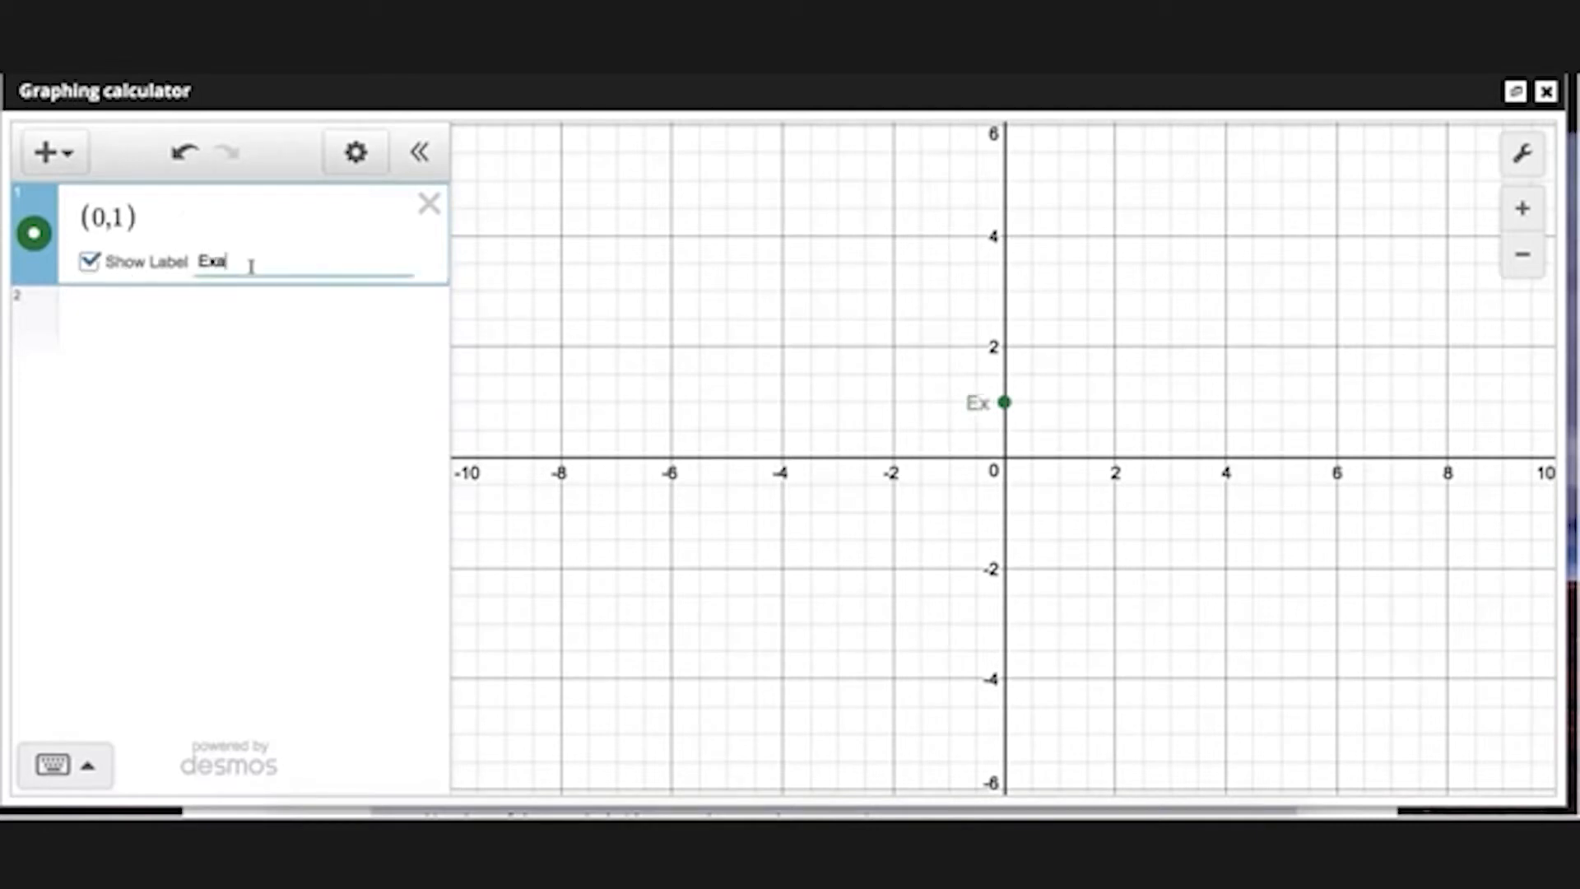
{"action": "type", "text": "mple"}
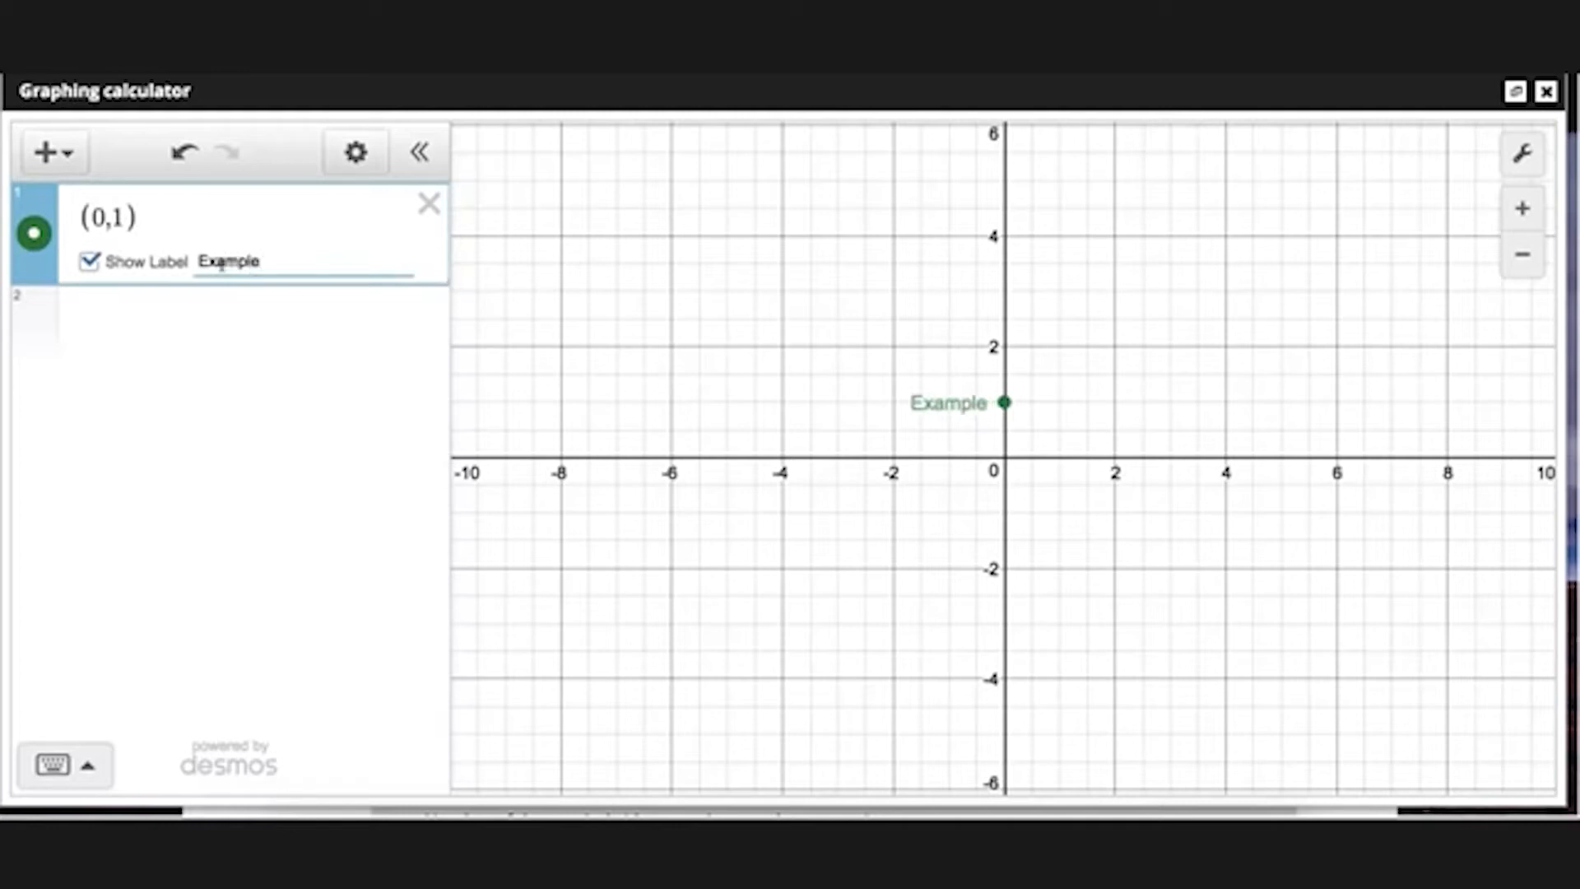
{"action": "left_click", "coordinate": [38, 247]}
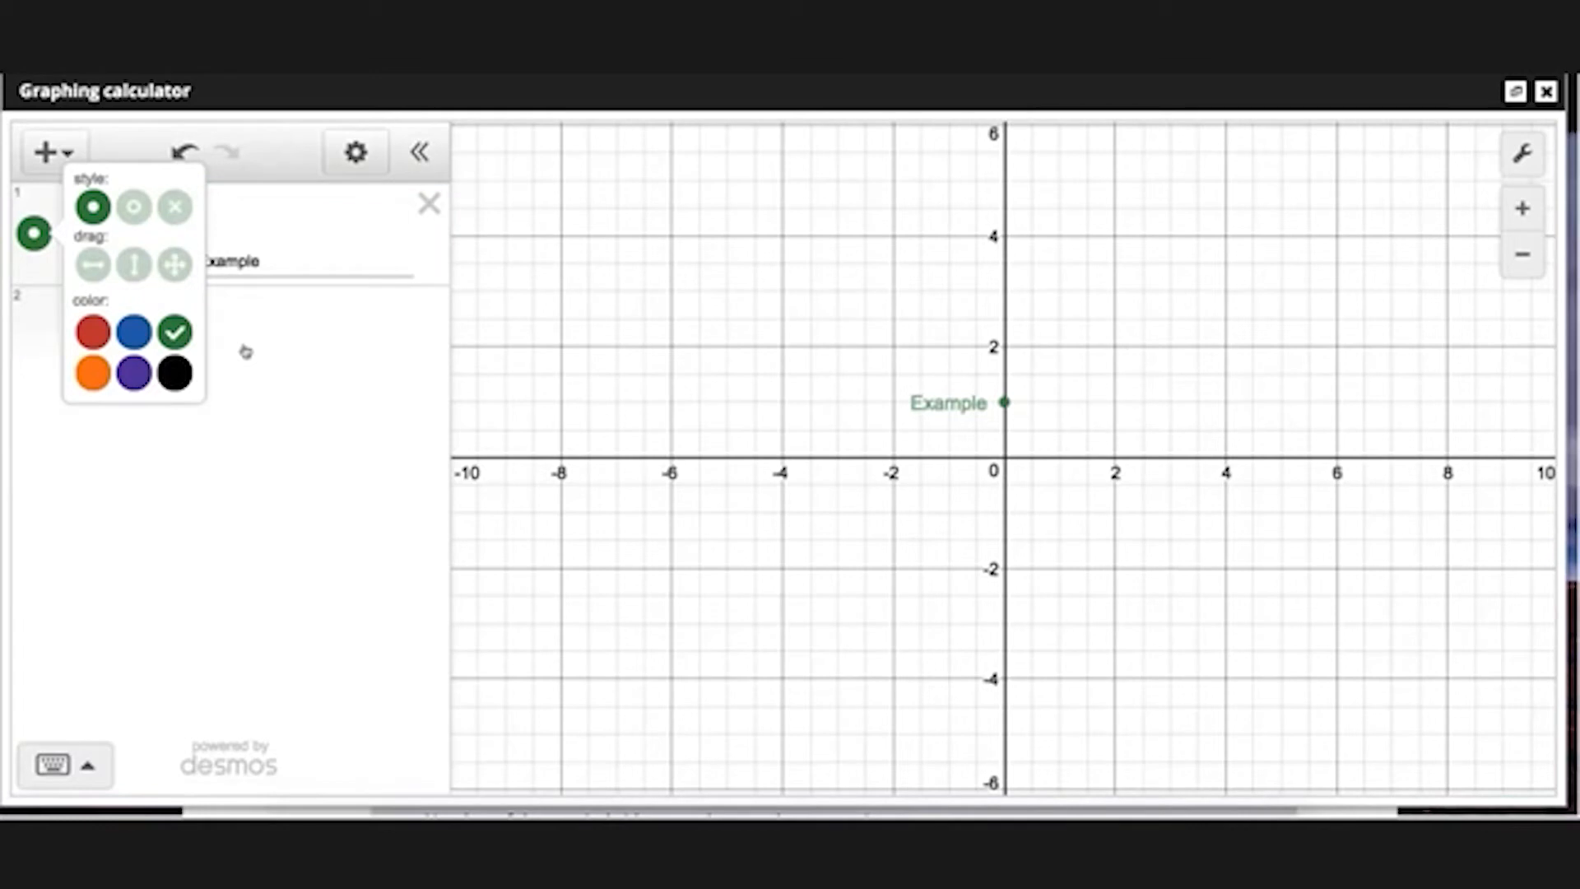
Step: Extend the first expression with the points (1,2) and (1,a), and add a slider for a
{"action": "left_click", "coordinate": [216, 210]}
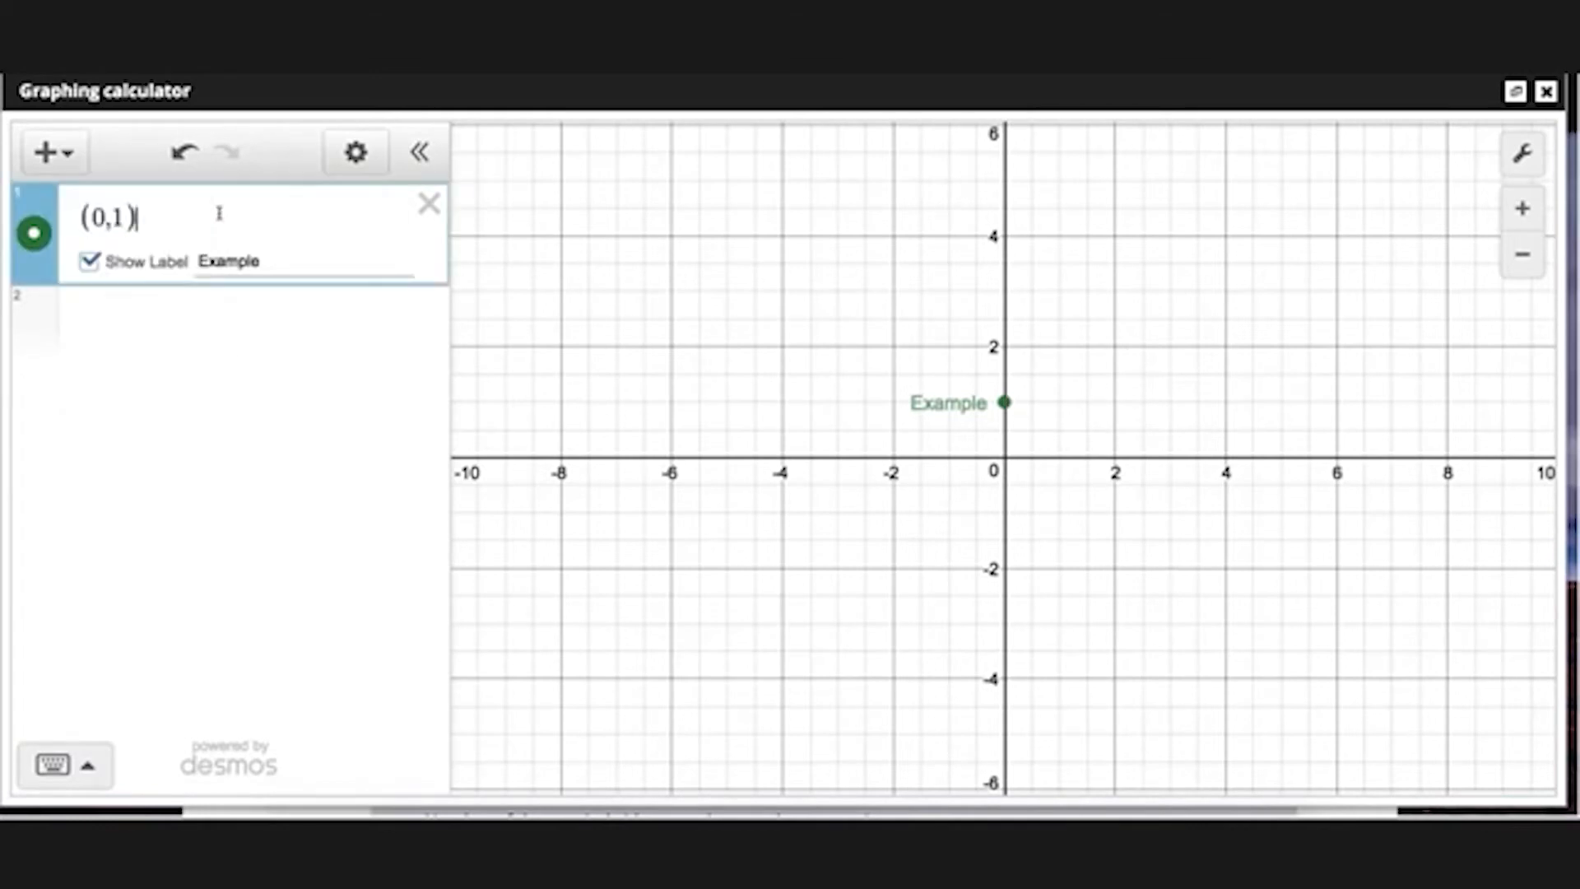
{"action": "type", "text": ",("}
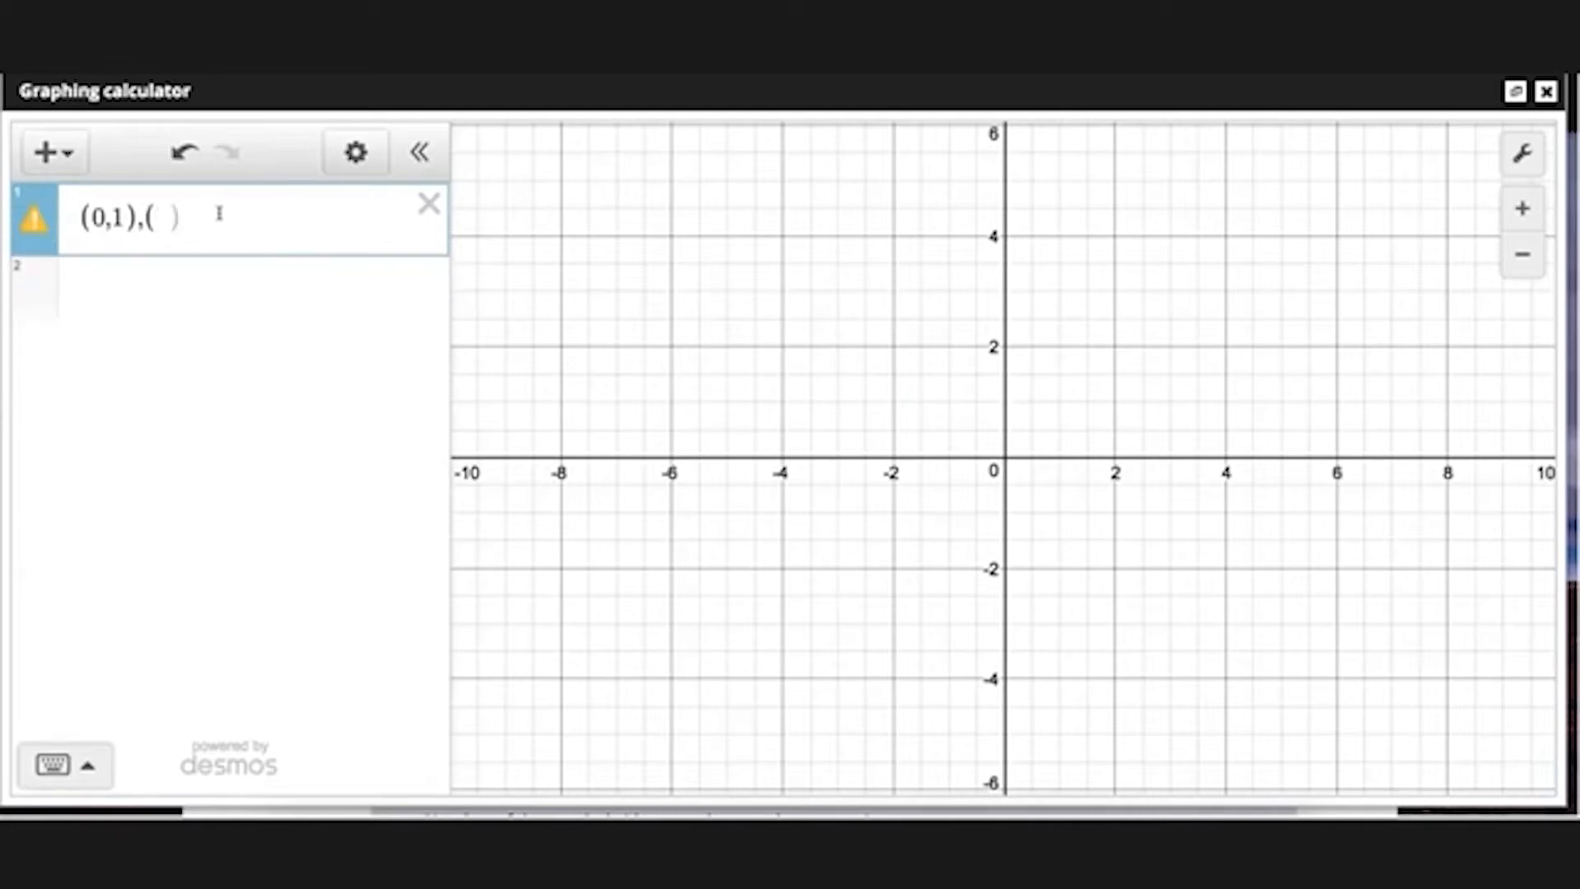
{"action": "type", "text": "1,2"}
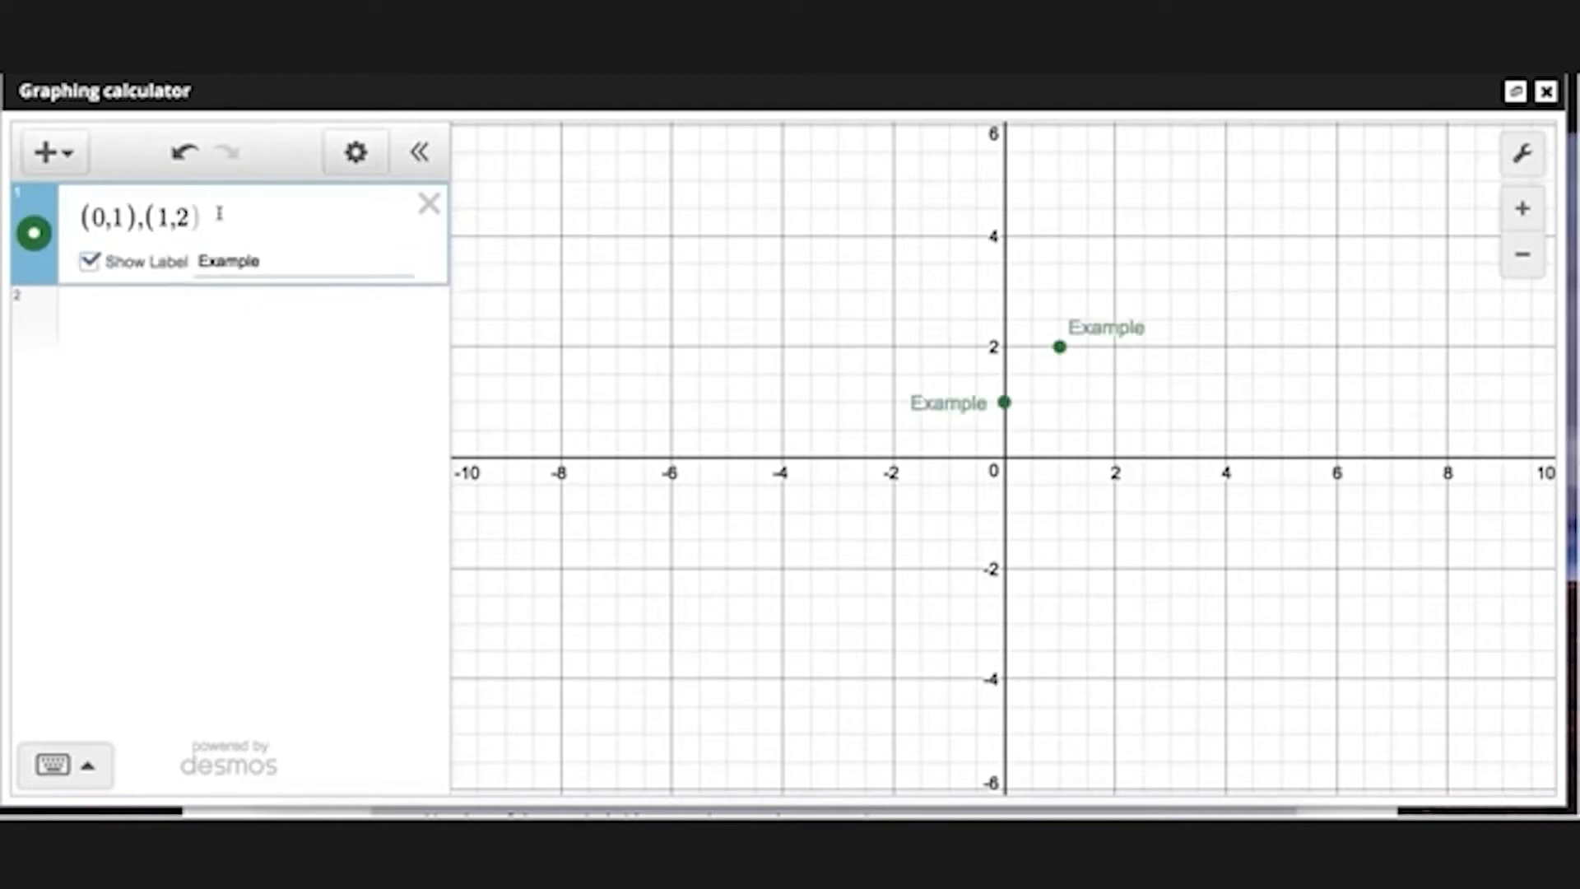
{"action": "type", "text": ")"}
{"action": "type", "text": ",(1"}
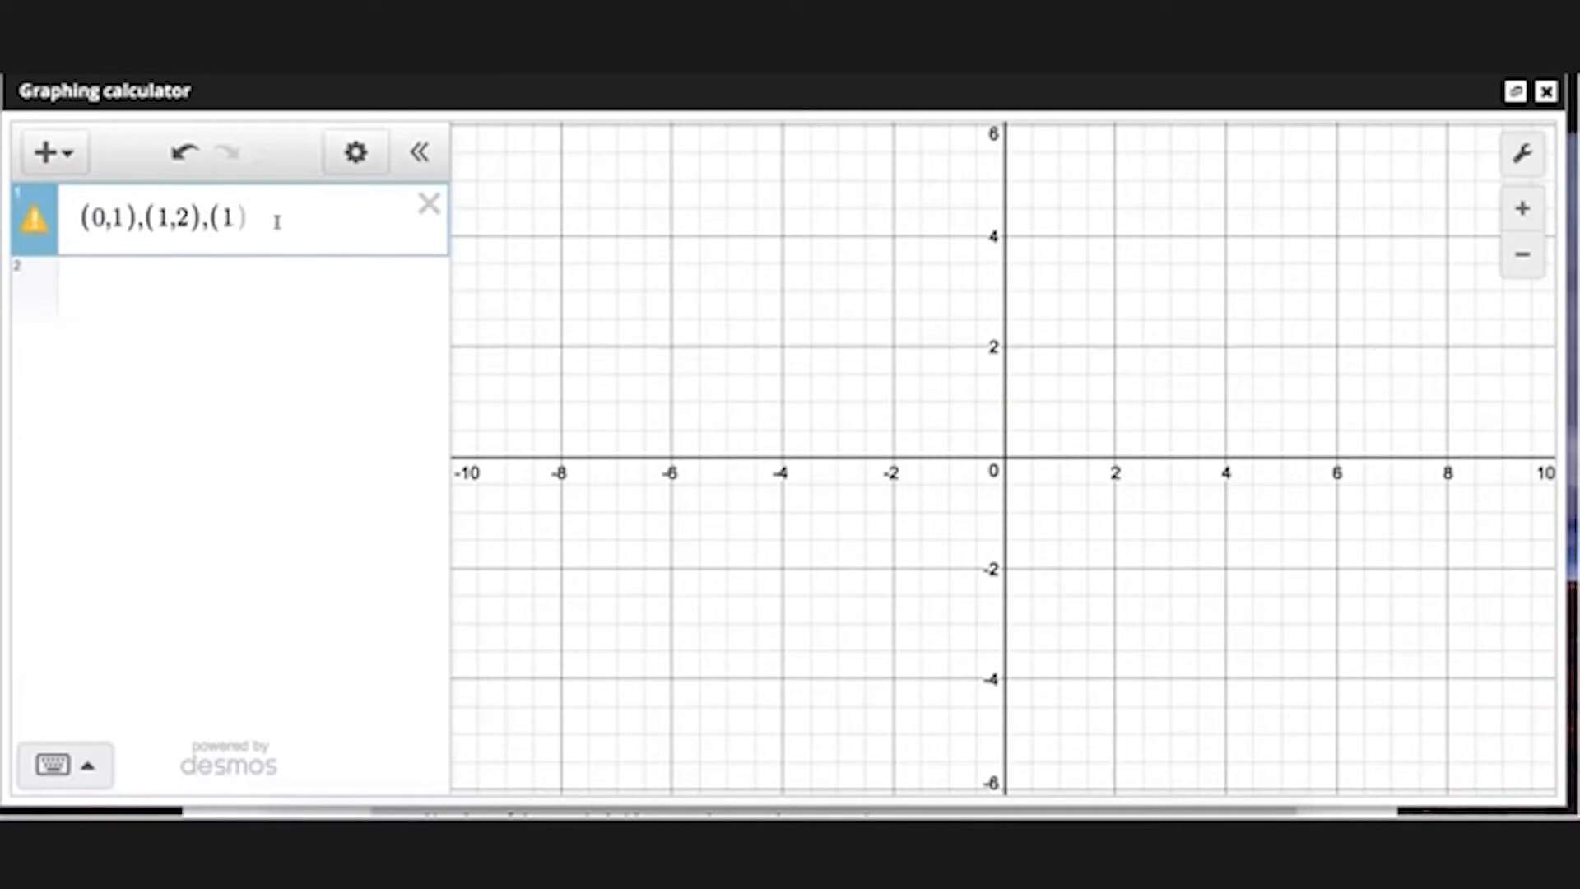
{"action": "type", "text": ",a"}
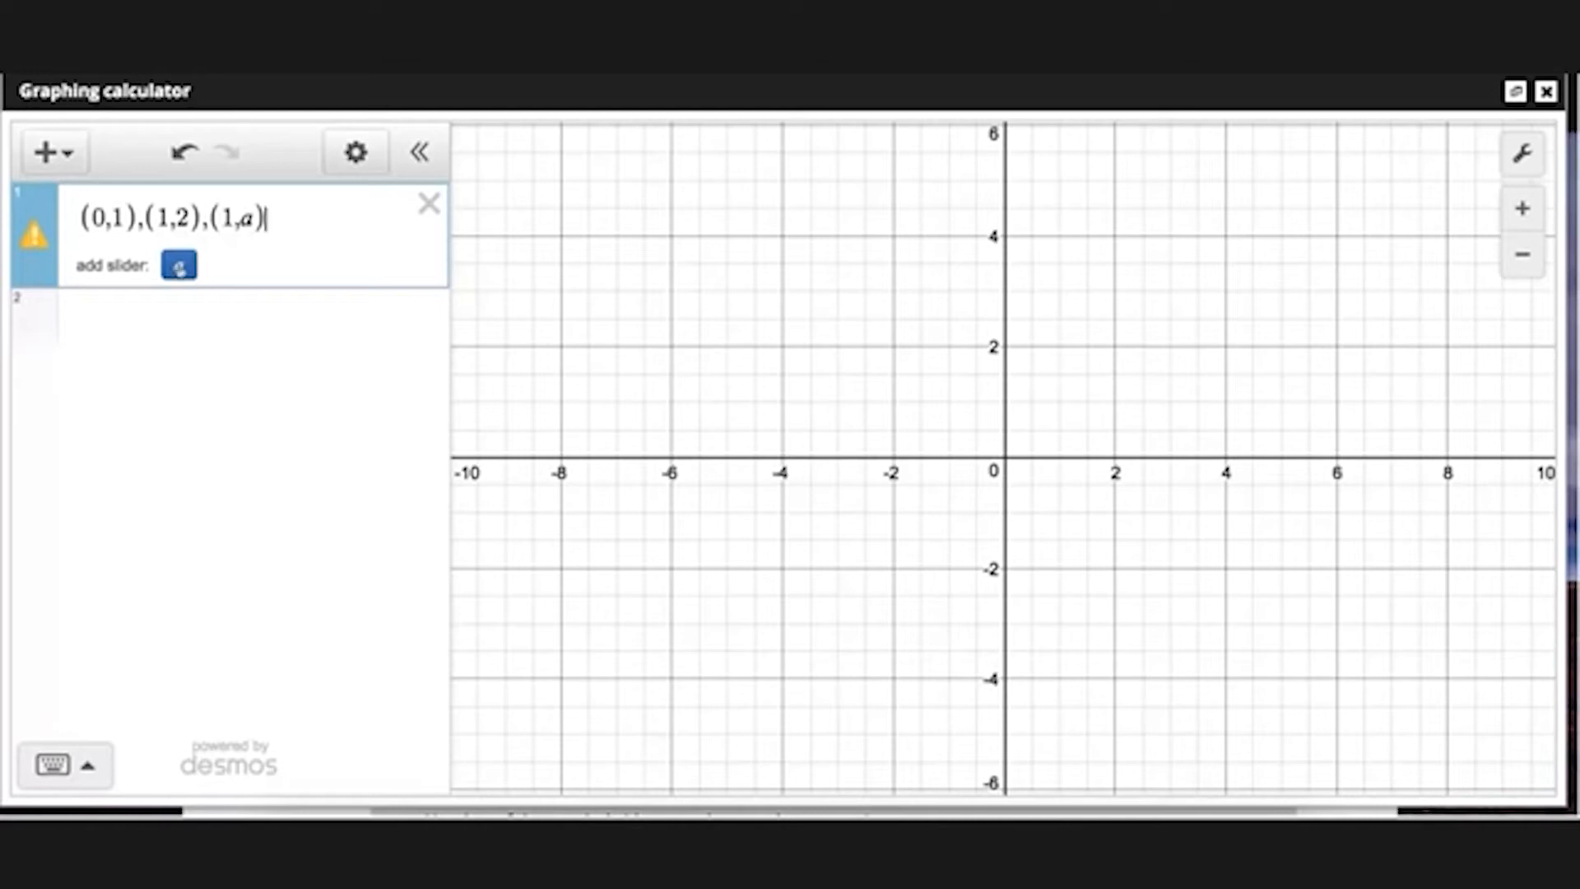
{"action": "left_click", "coordinate": [180, 267]}
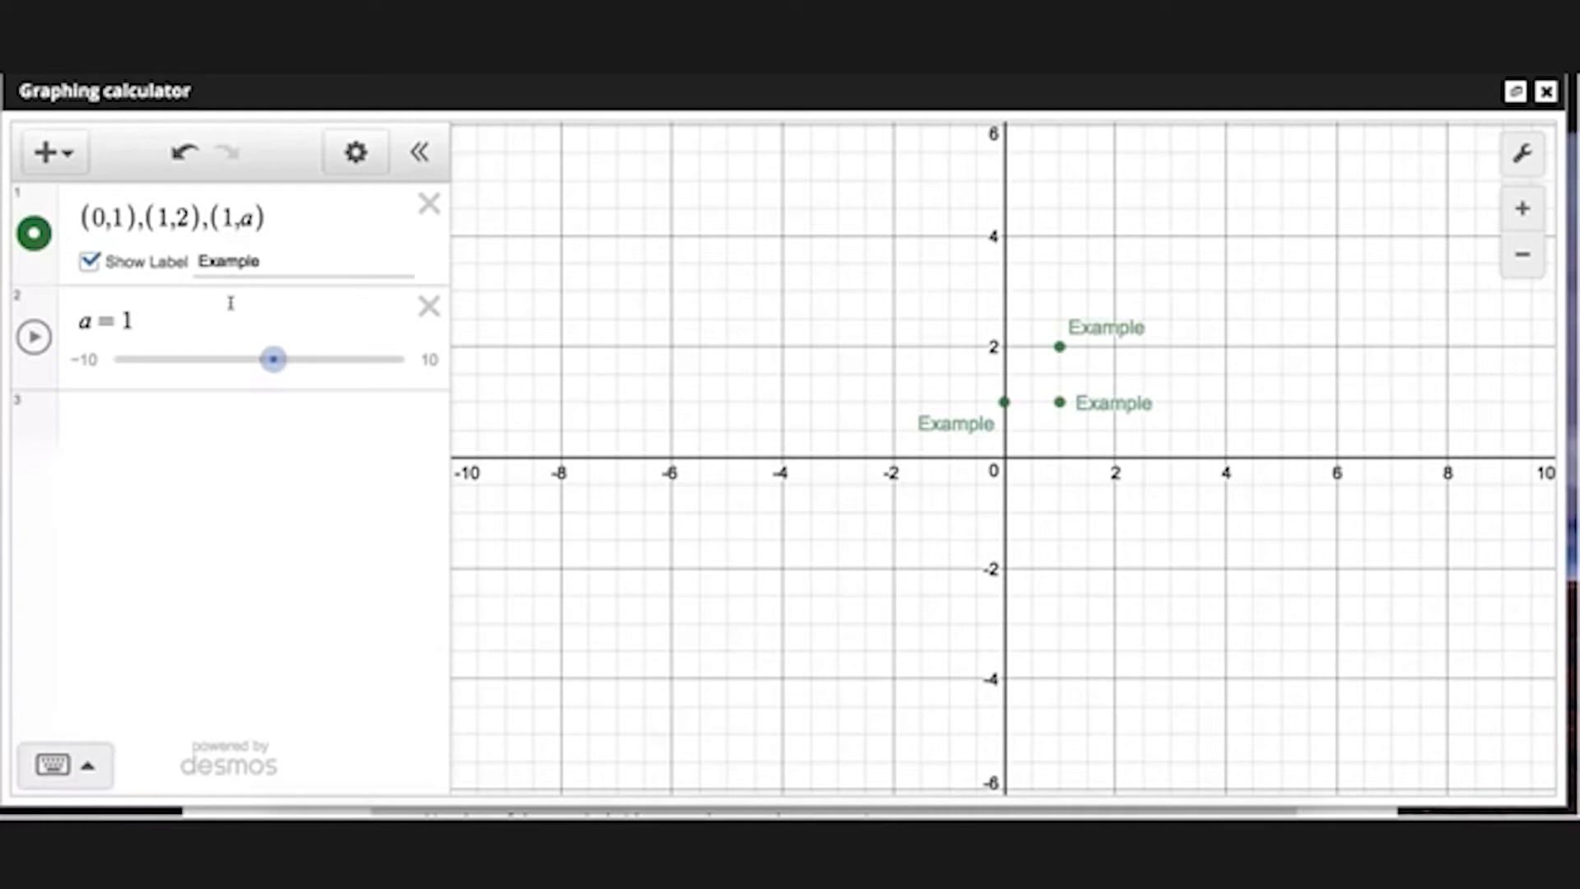
Step: Move the slider for a to 2.7 and replace its value with 7 in the expression
{"action": "mouse_move", "coordinate": [273, 359]}
{"action": "left_mouse_down"}
{"action": "mouse_move", "coordinate": [190, 364]}
{"action": "mouse_move", "coordinate": [313, 369]}
{"action": "mouse_move", "coordinate": [292, 369]}
{"action": "left_mouse_up"}
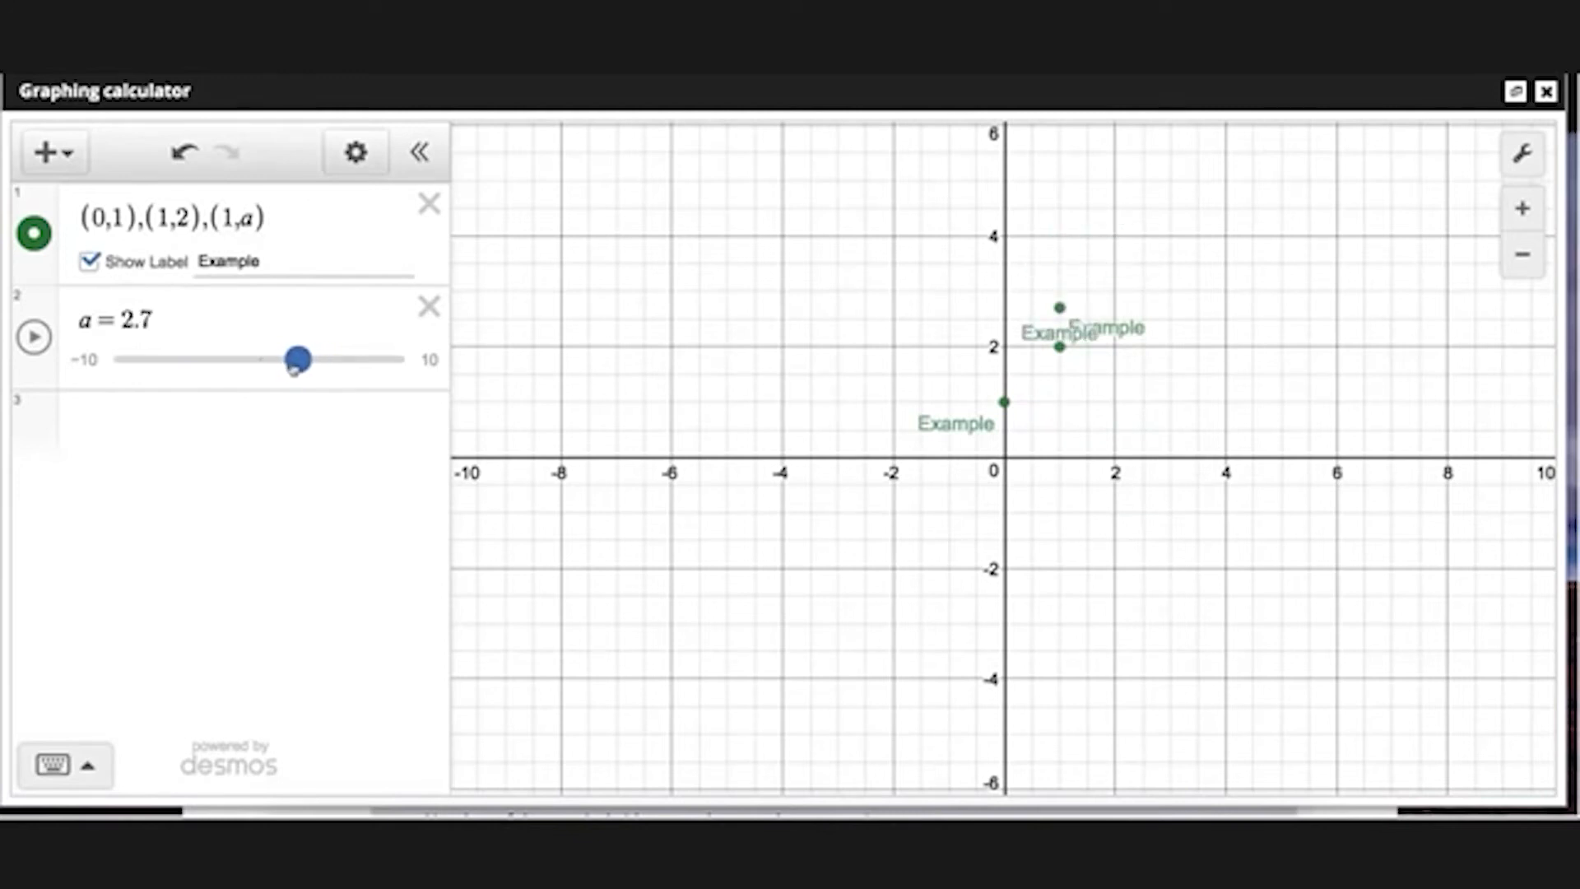
{"action": "left_click", "coordinate": [151, 321]}
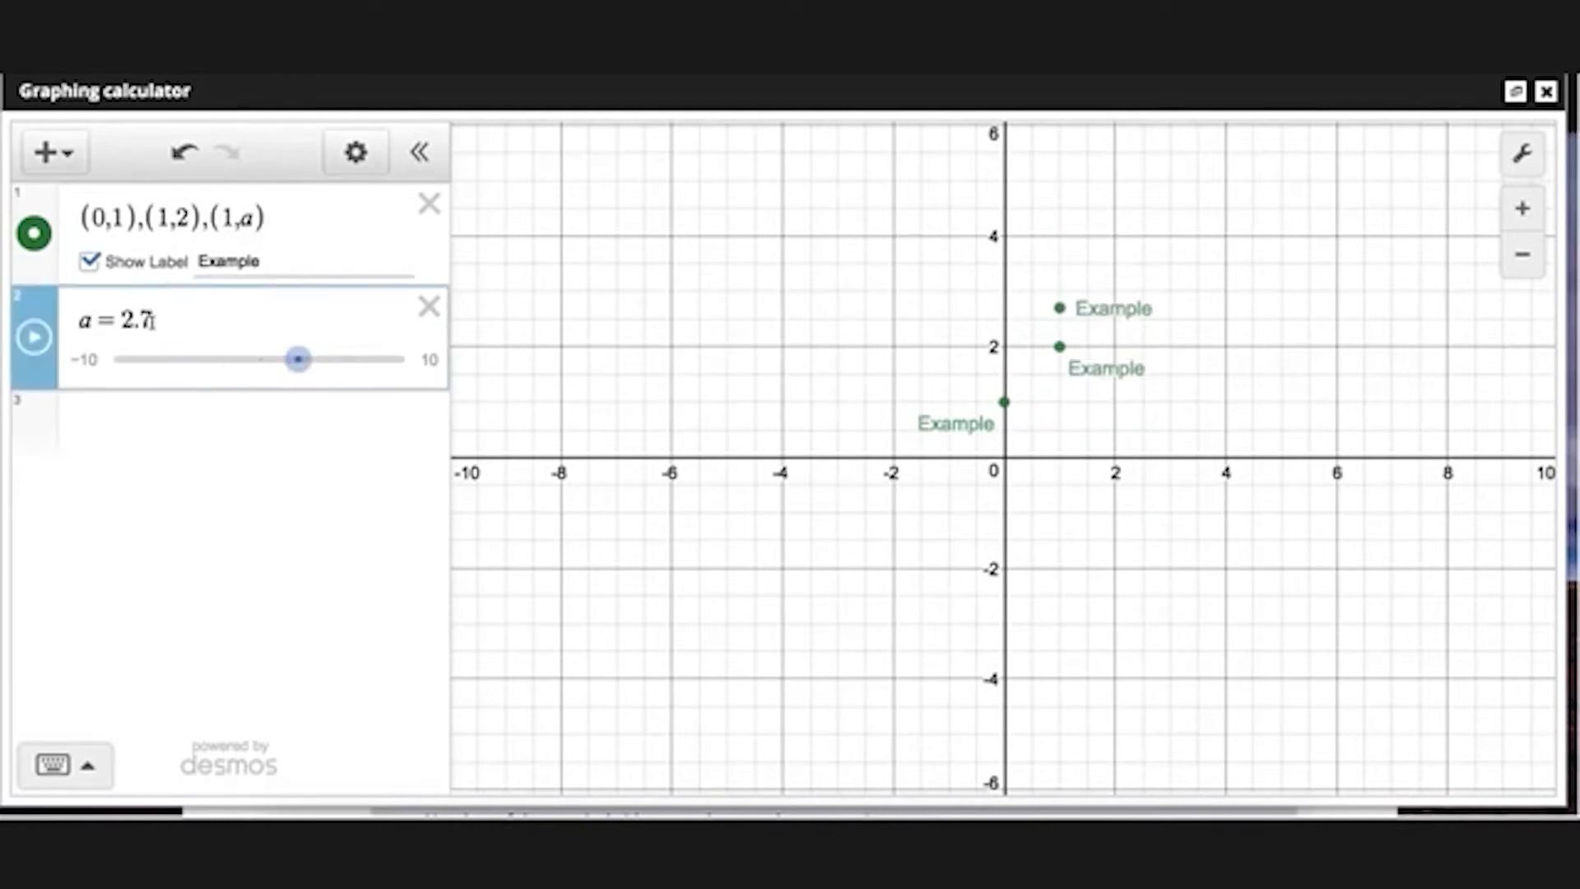
{"action": "key", "text": "BackSpace"}
{"action": "key", "text": "BackSpace"}
{"action": "key", "text": "BackSpace"}
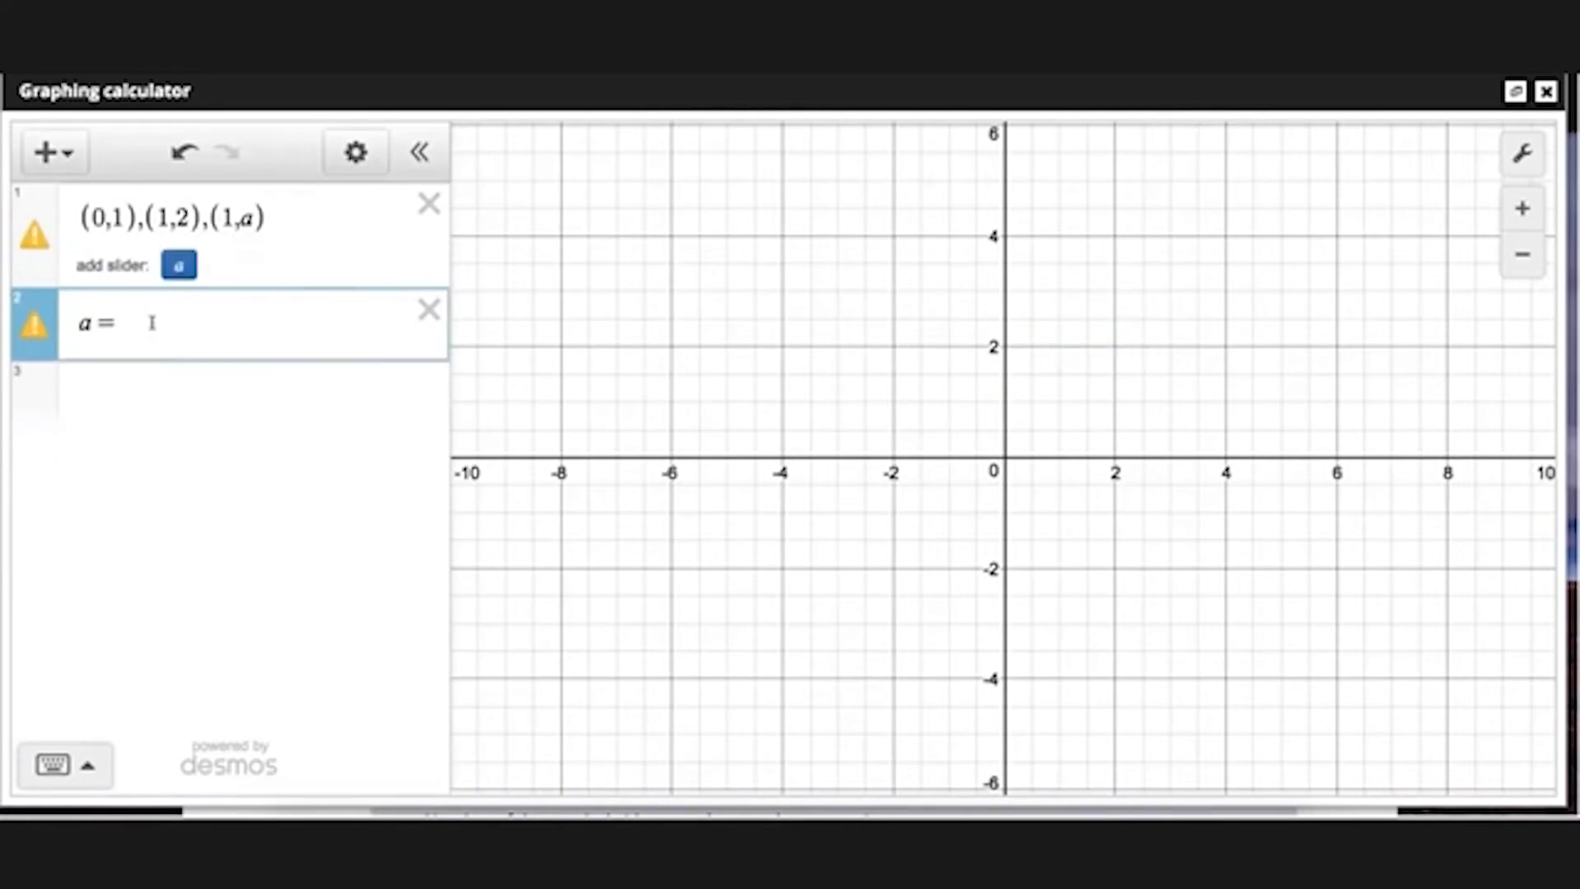
{"action": "type", "text": "7"}
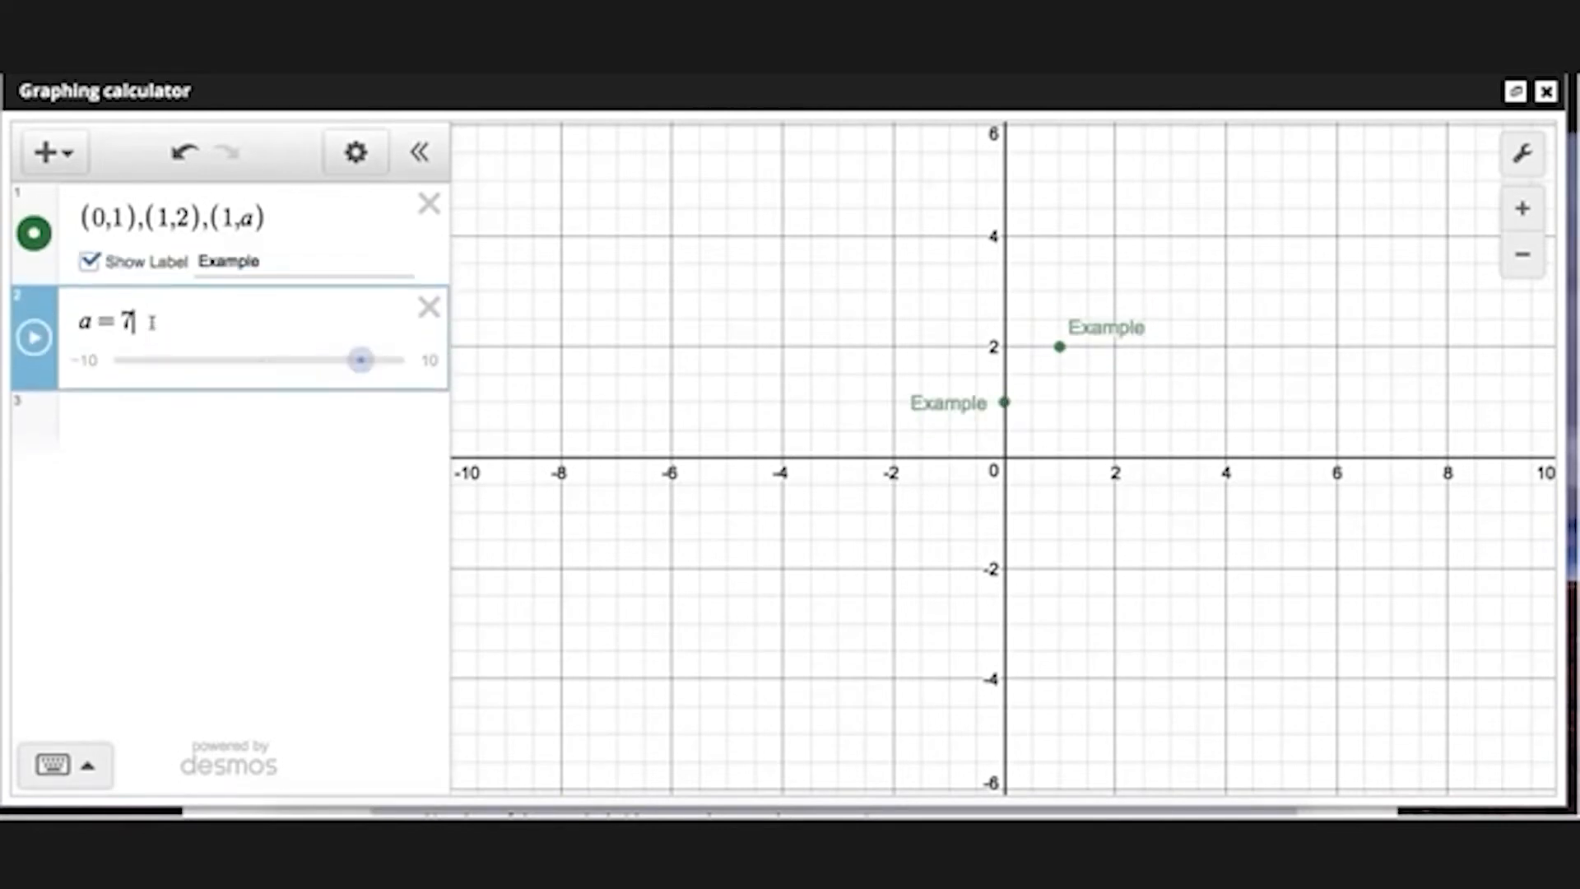
{"action": "key", "text": "Return"}
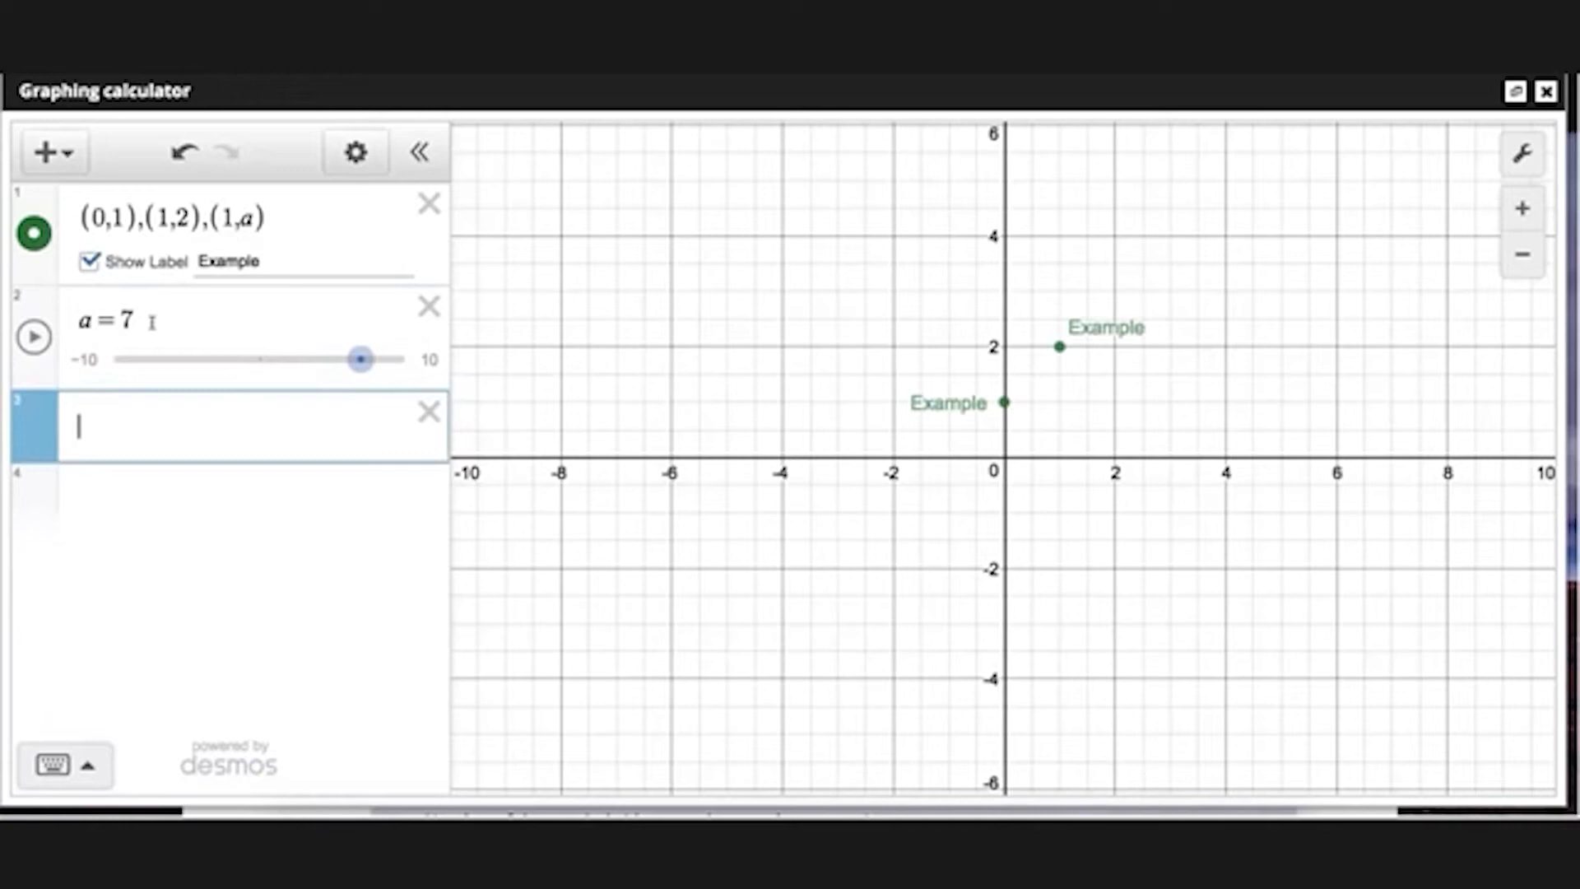
Step: Limit the slider for a to the range −6 to 6, and play and pause its animation
{"action": "left_click", "coordinate": [91, 360]}
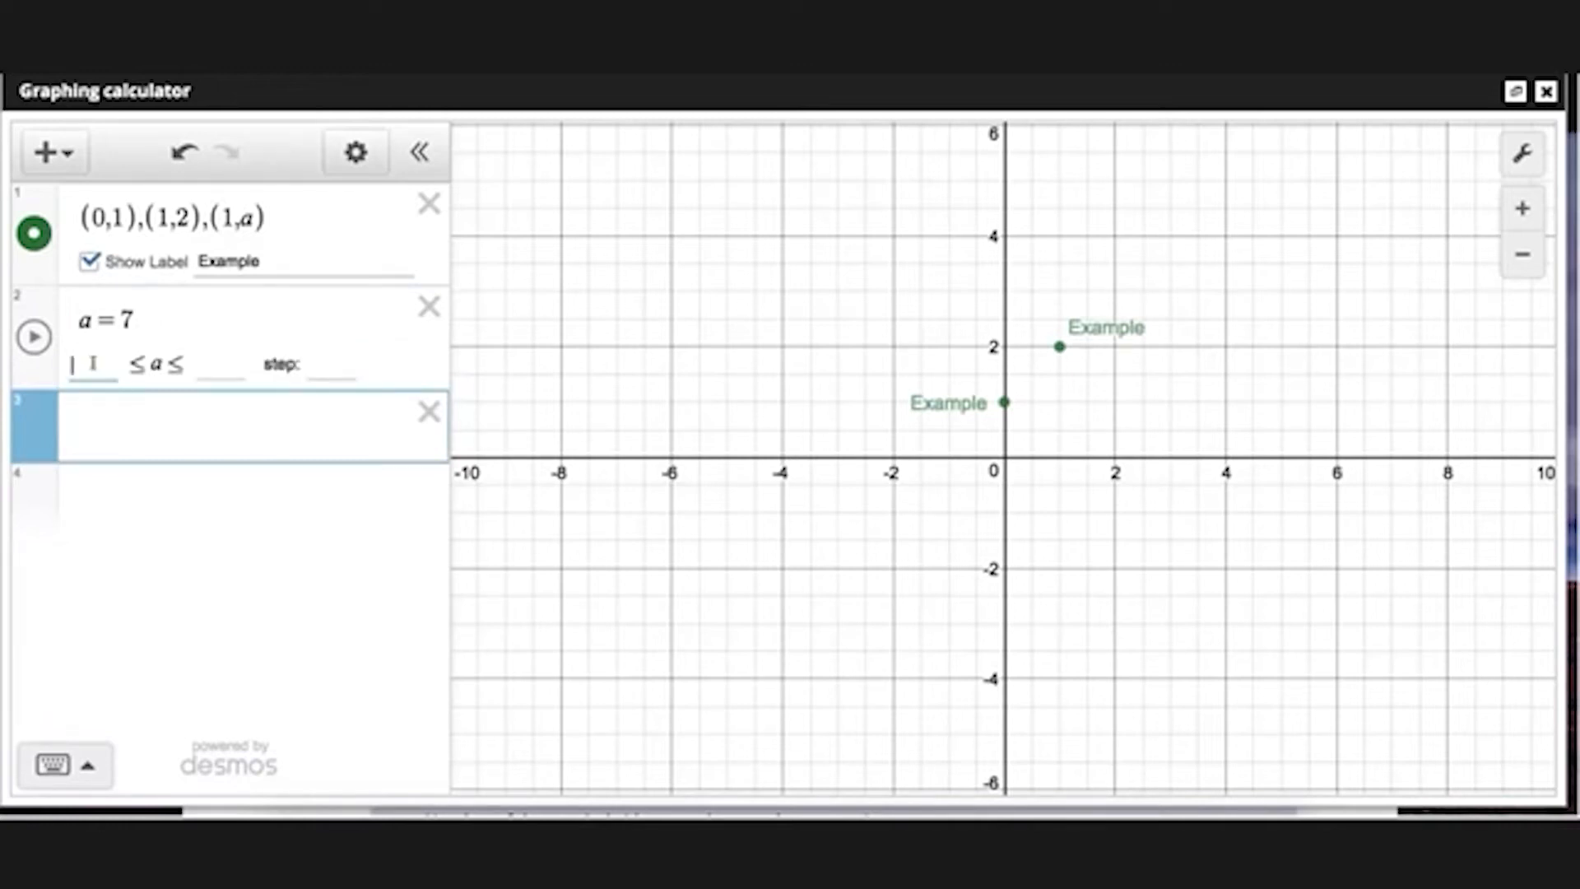
{"action": "type", "text": "-4"}
{"action": "left_click", "coordinate": [208, 363]}
{"action": "type", "text": "6"}
{"action": "left_click", "coordinate": [326, 365]}
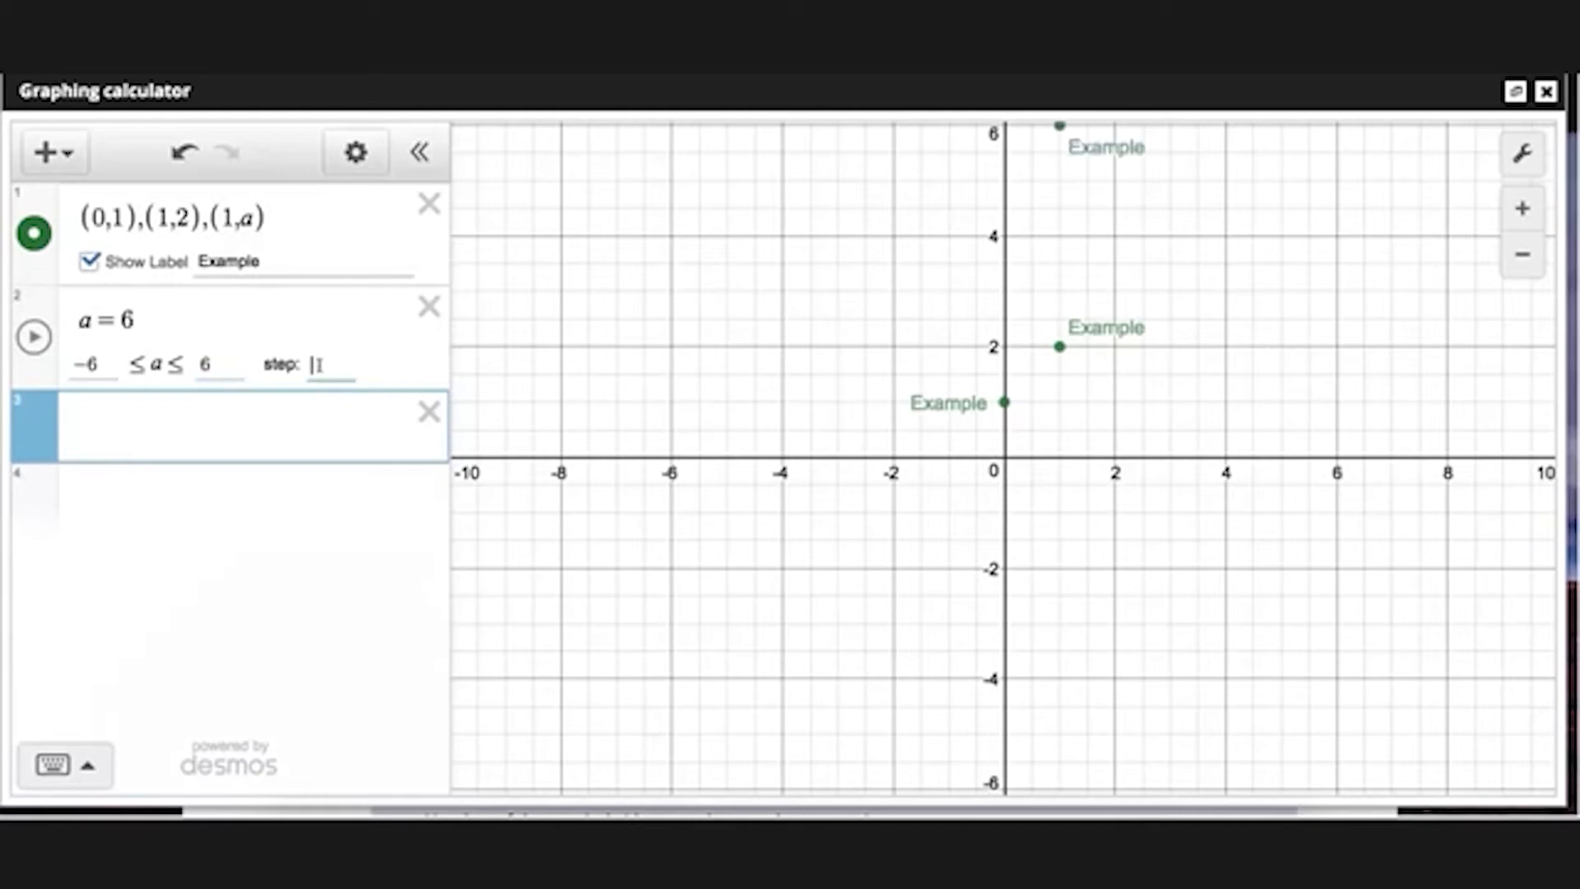
{"action": "left_click", "coordinate": [281, 313]}
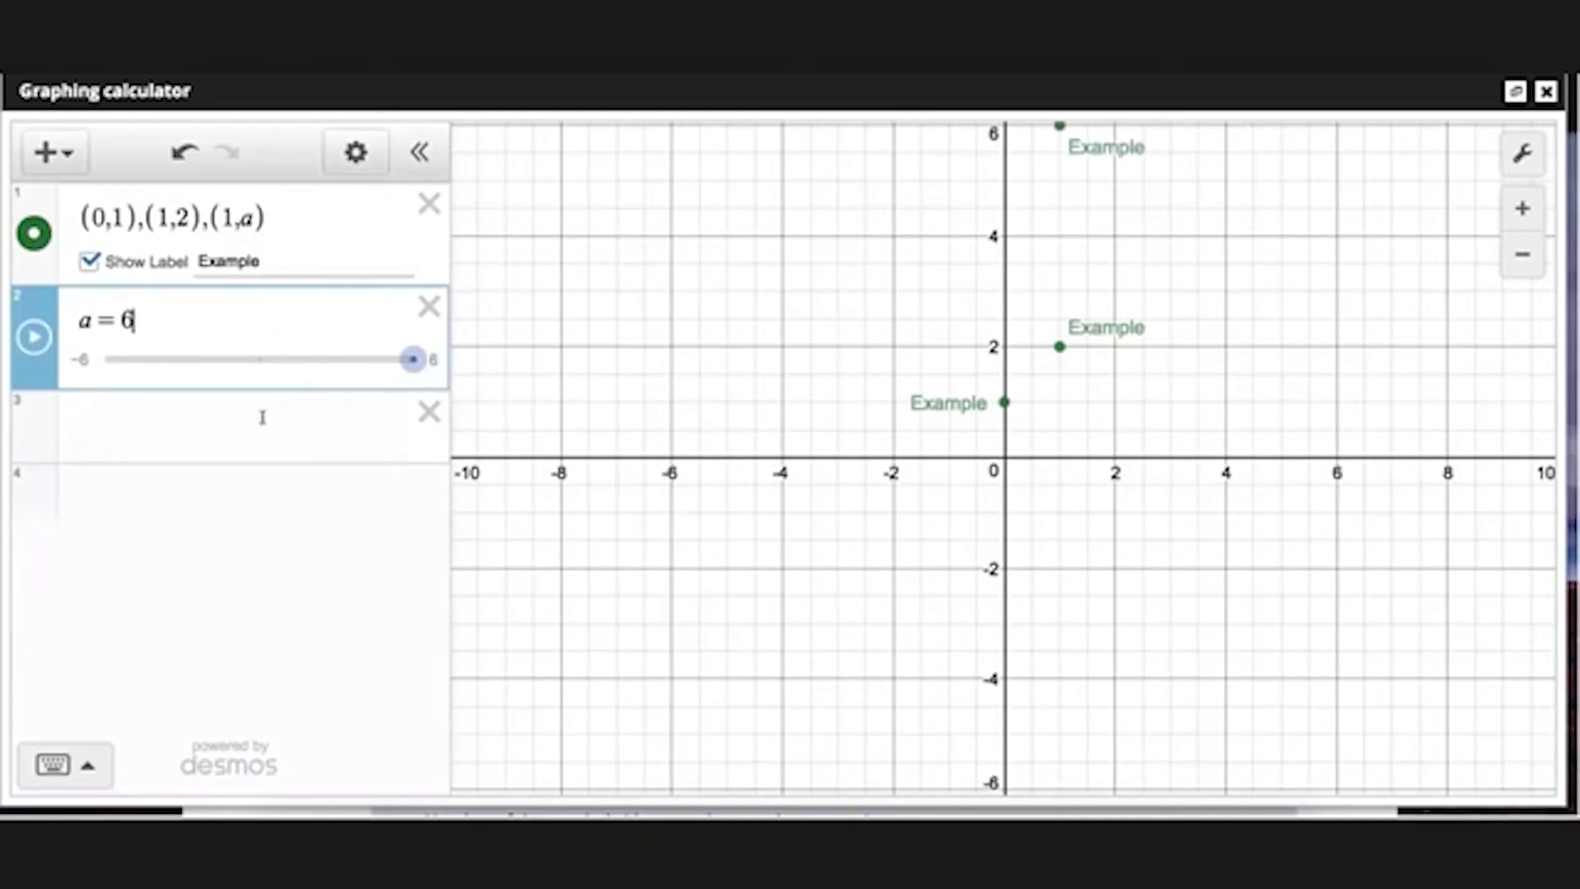
{"action": "left_click", "coordinate": [34, 337]}
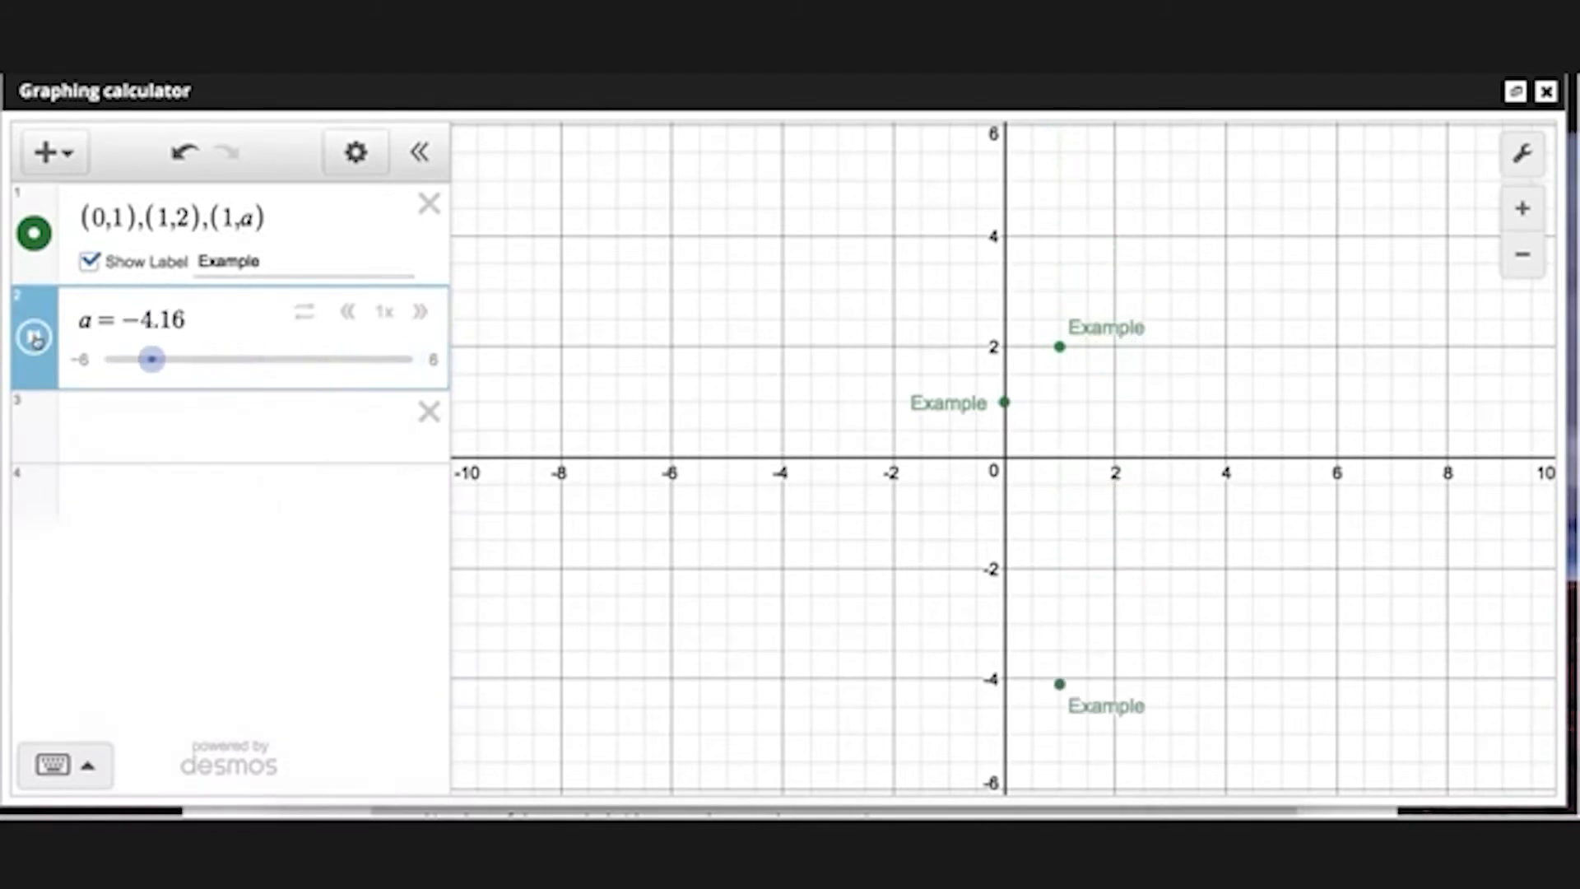
{"action": "left_click", "coordinate": [34, 337]}
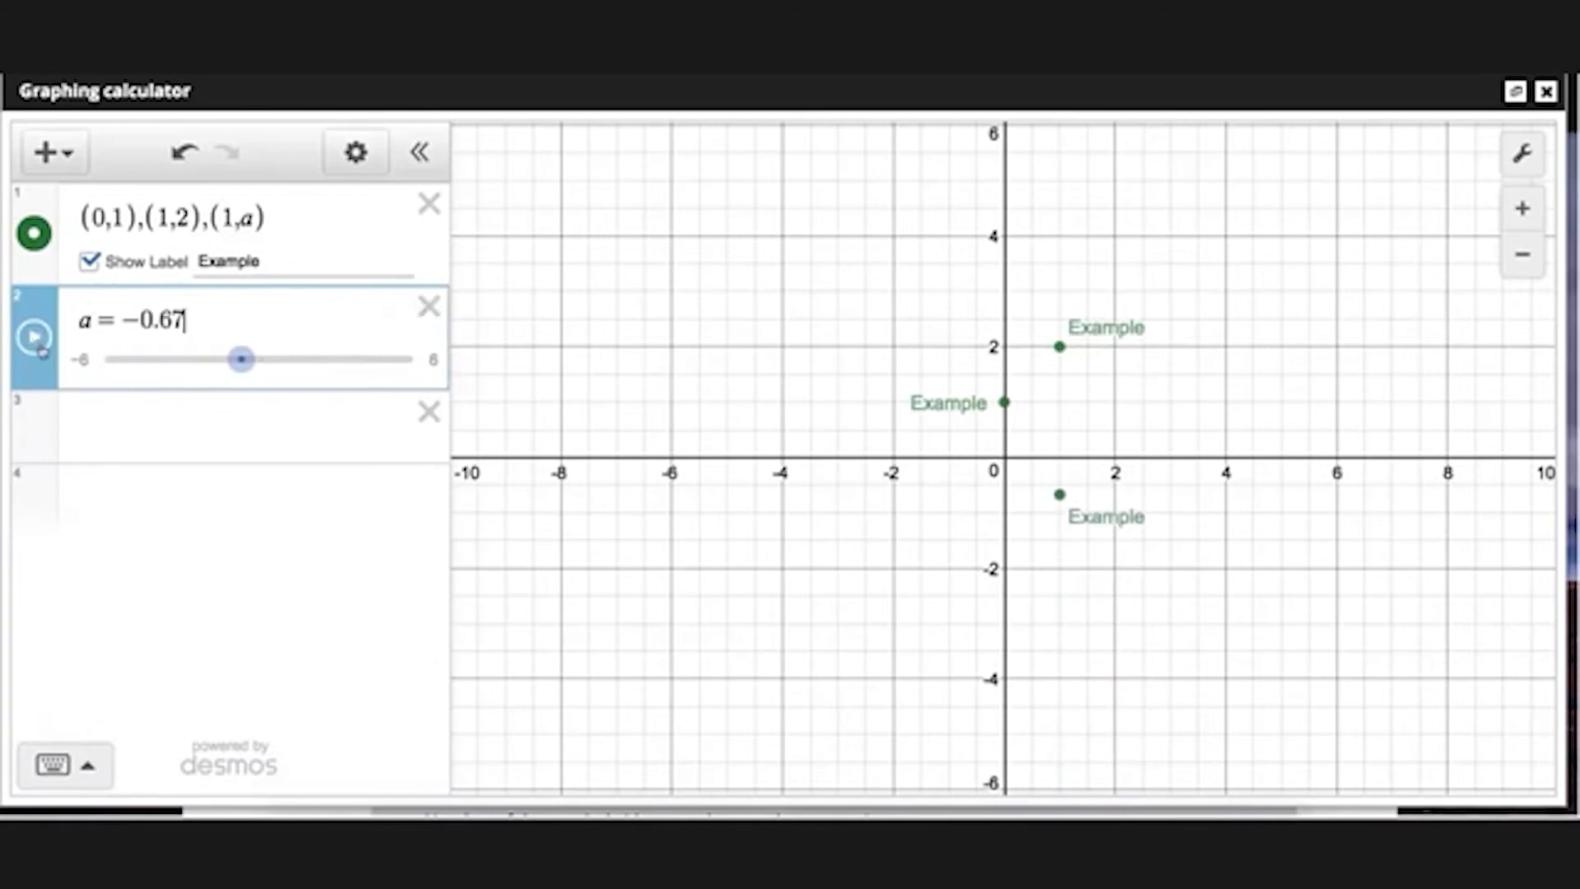
Step: Delete the empty expression, the slider for a and the list of points to clear the graph
{"action": "left_click", "coordinate": [429, 411]}
{"action": "left_click", "coordinate": [428, 306]}
{"action": "left_click", "coordinate": [429, 204]}
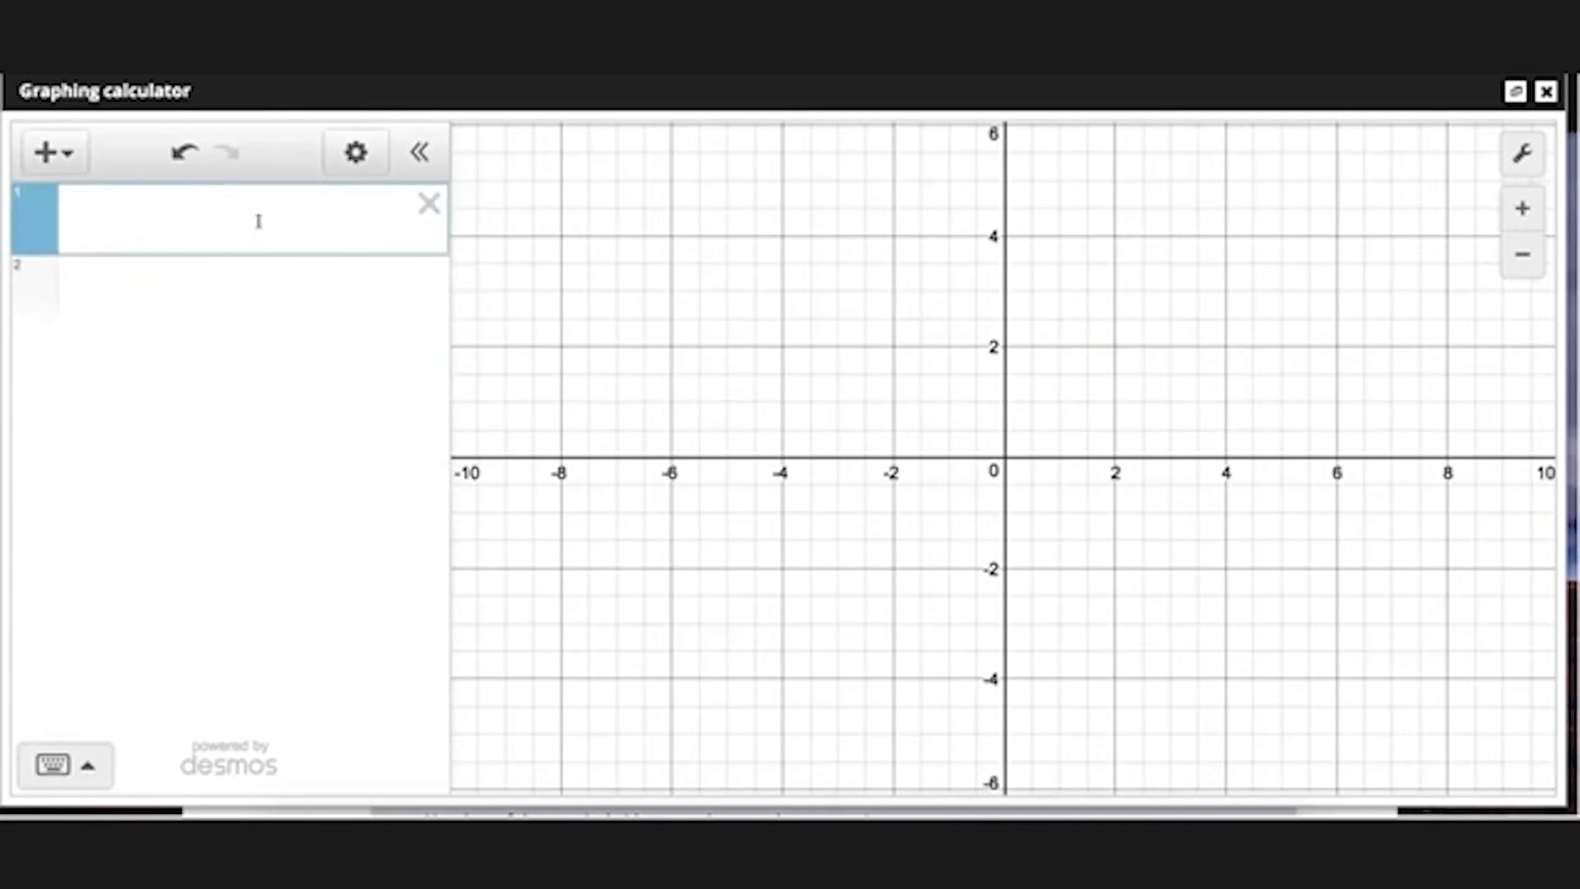
Step: Graph the line y=2x-2 and show the coordinates of its y-intercept and x-intercept
{"action": "type", "text": "y=2x-2"}
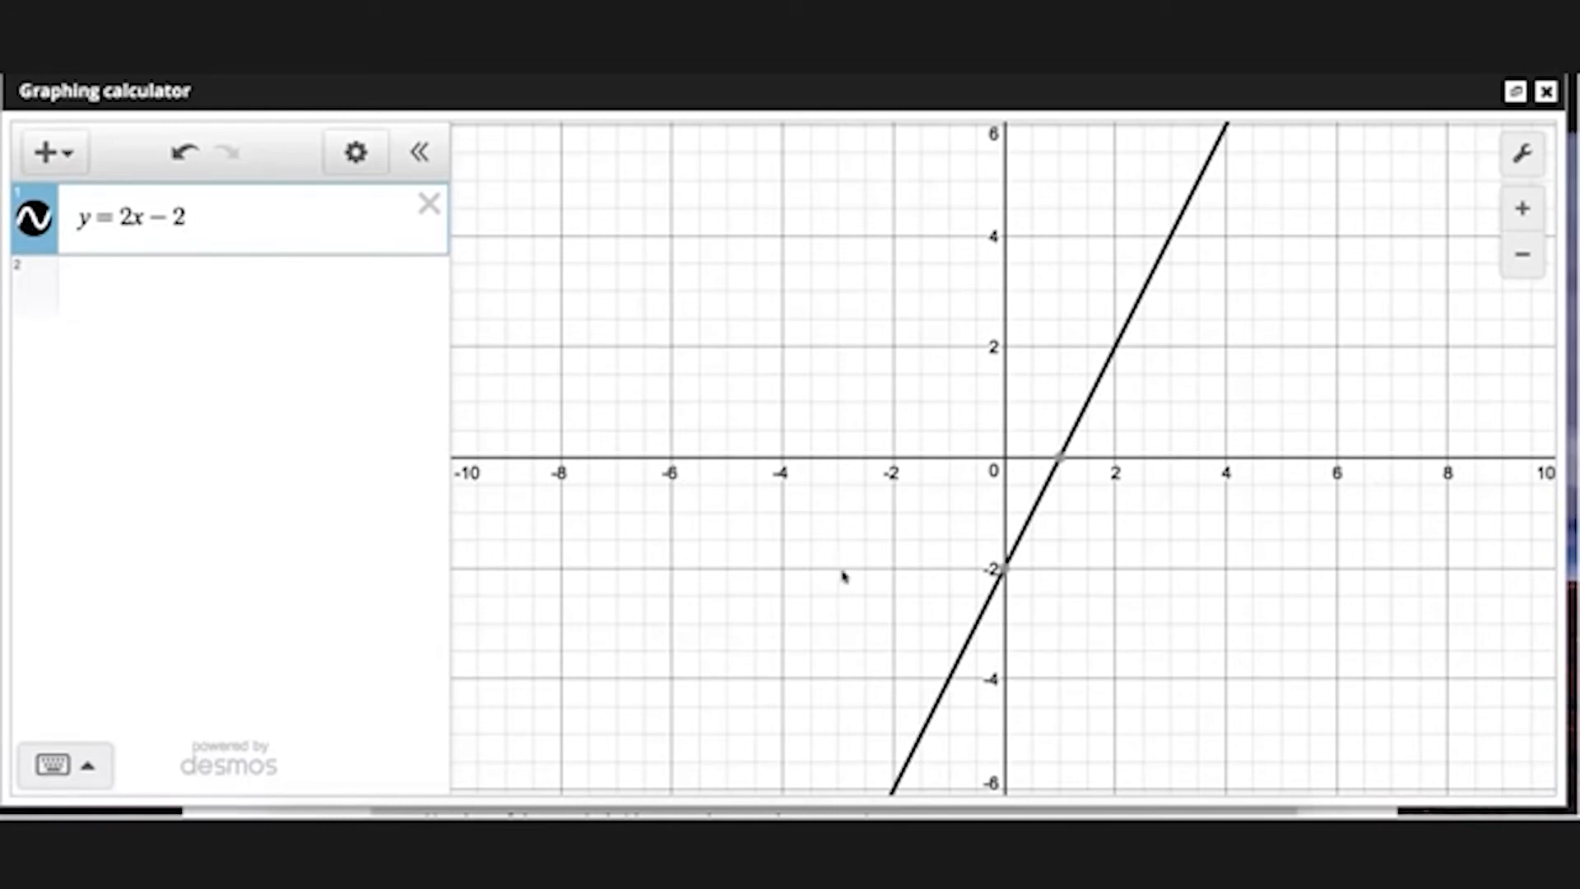
{"action": "left_click", "coordinate": [1005, 571]}
{"action": "mouse_move", "coordinate": [1059, 463]}
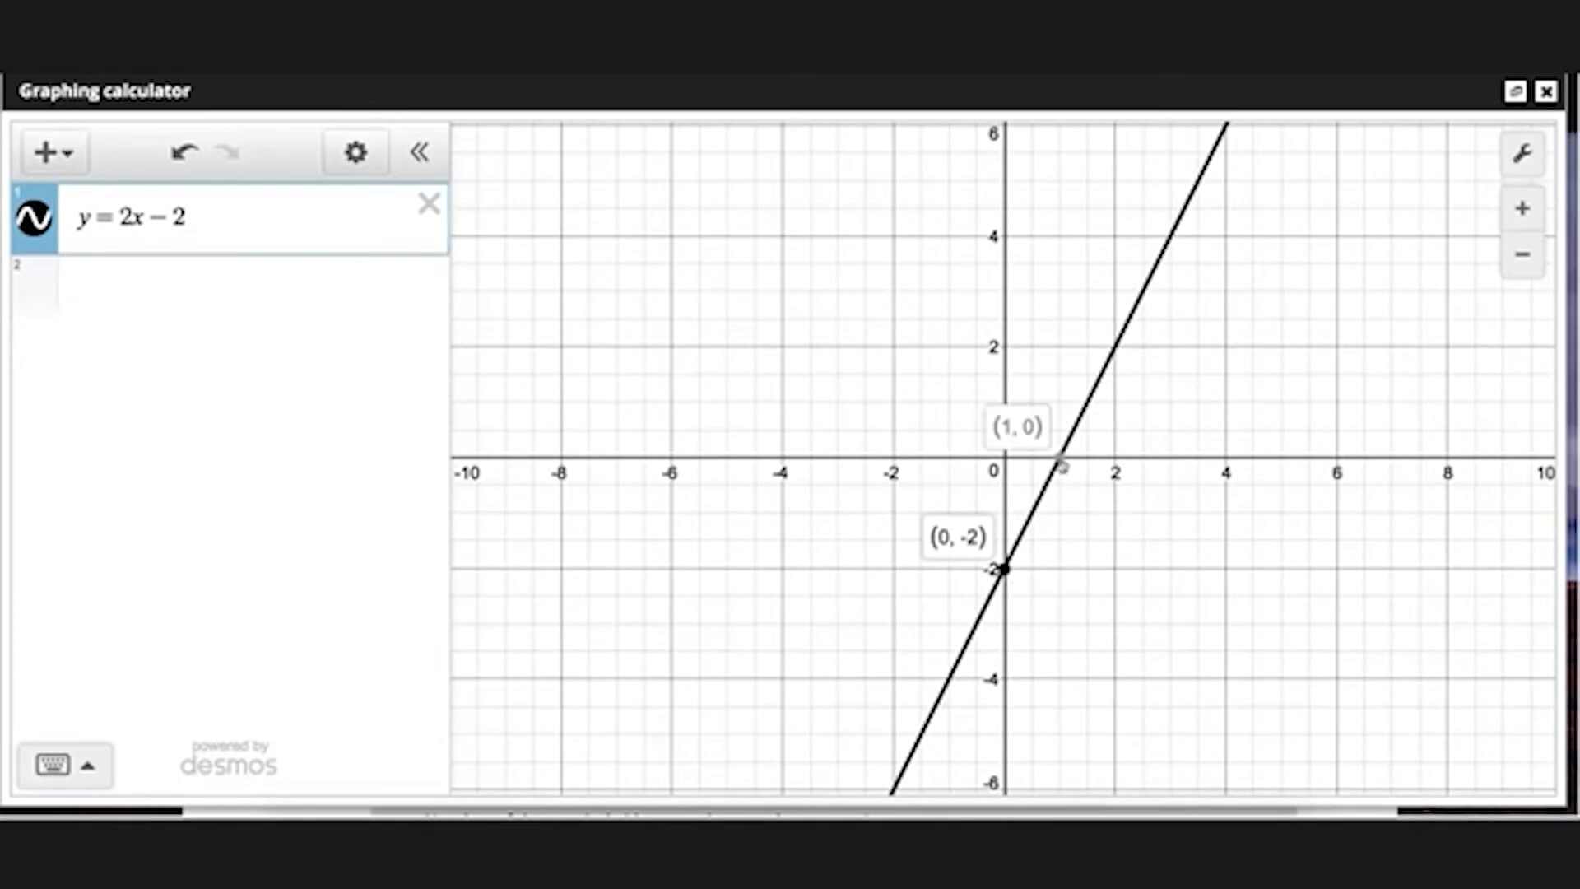
{"action": "left_click", "coordinate": [1061, 463]}
Step: Graph the vertical line x=3 and show the coordinates of its intersection with y=2x-2
{"action": "left_click", "coordinate": [170, 295]}
{"action": "type", "text": "x=3"}
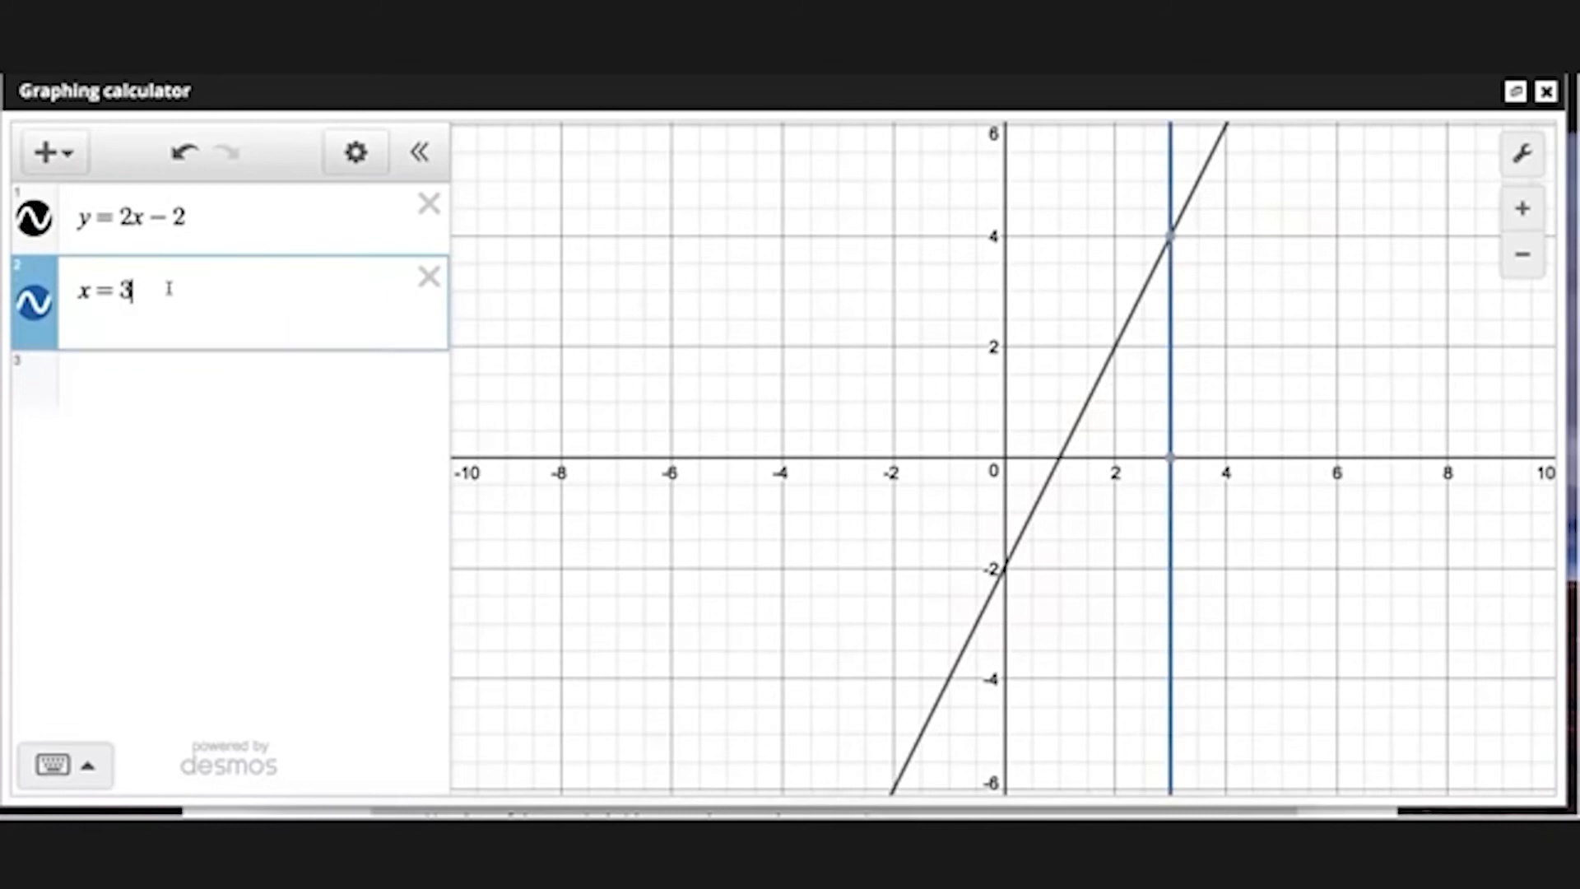
{"action": "left_click", "coordinate": [211, 214]}
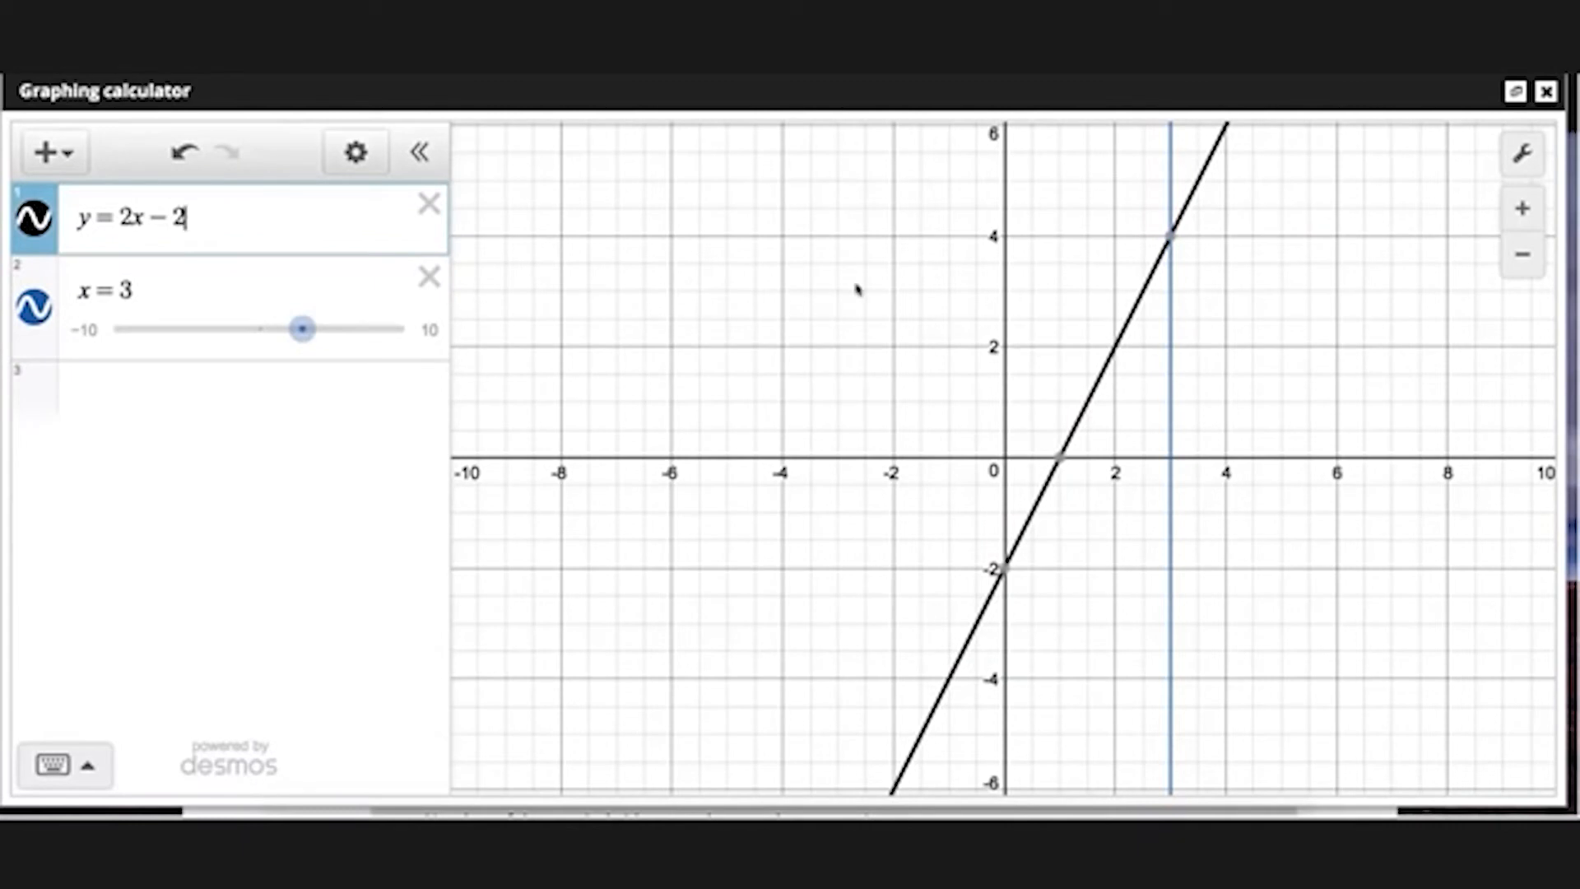
{"action": "left_click", "coordinate": [1169, 243]}
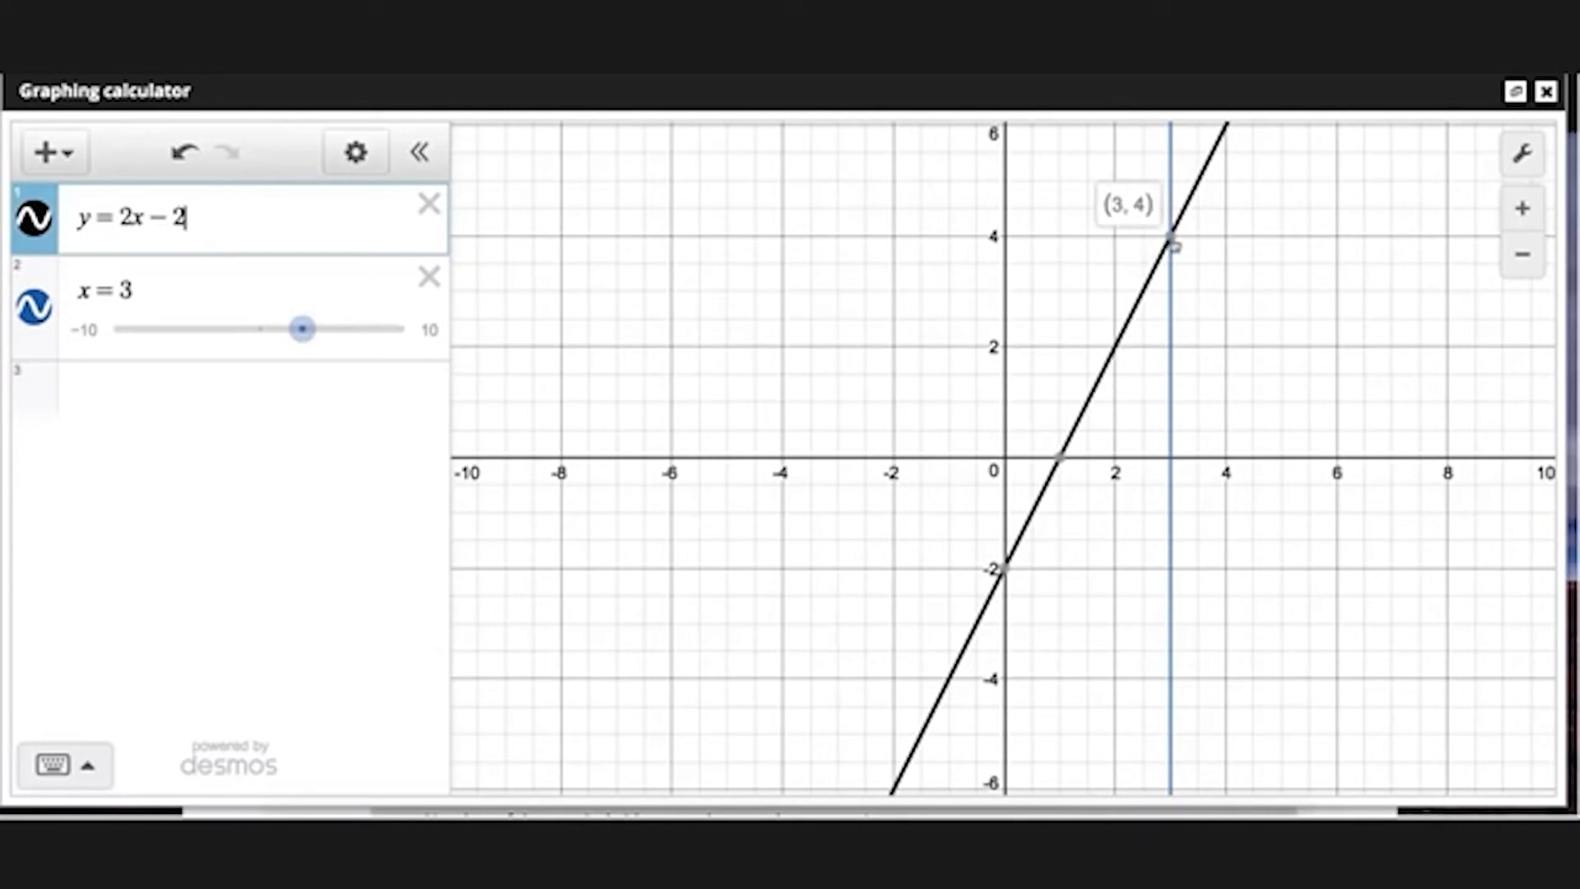
{"action": "left_click", "coordinate": [1173, 243]}
Step: Replace the line x=3 with y=-x+1 and show the coordinates of its intersection with y=2x-2
{"action": "left_click", "coordinate": [428, 277]}
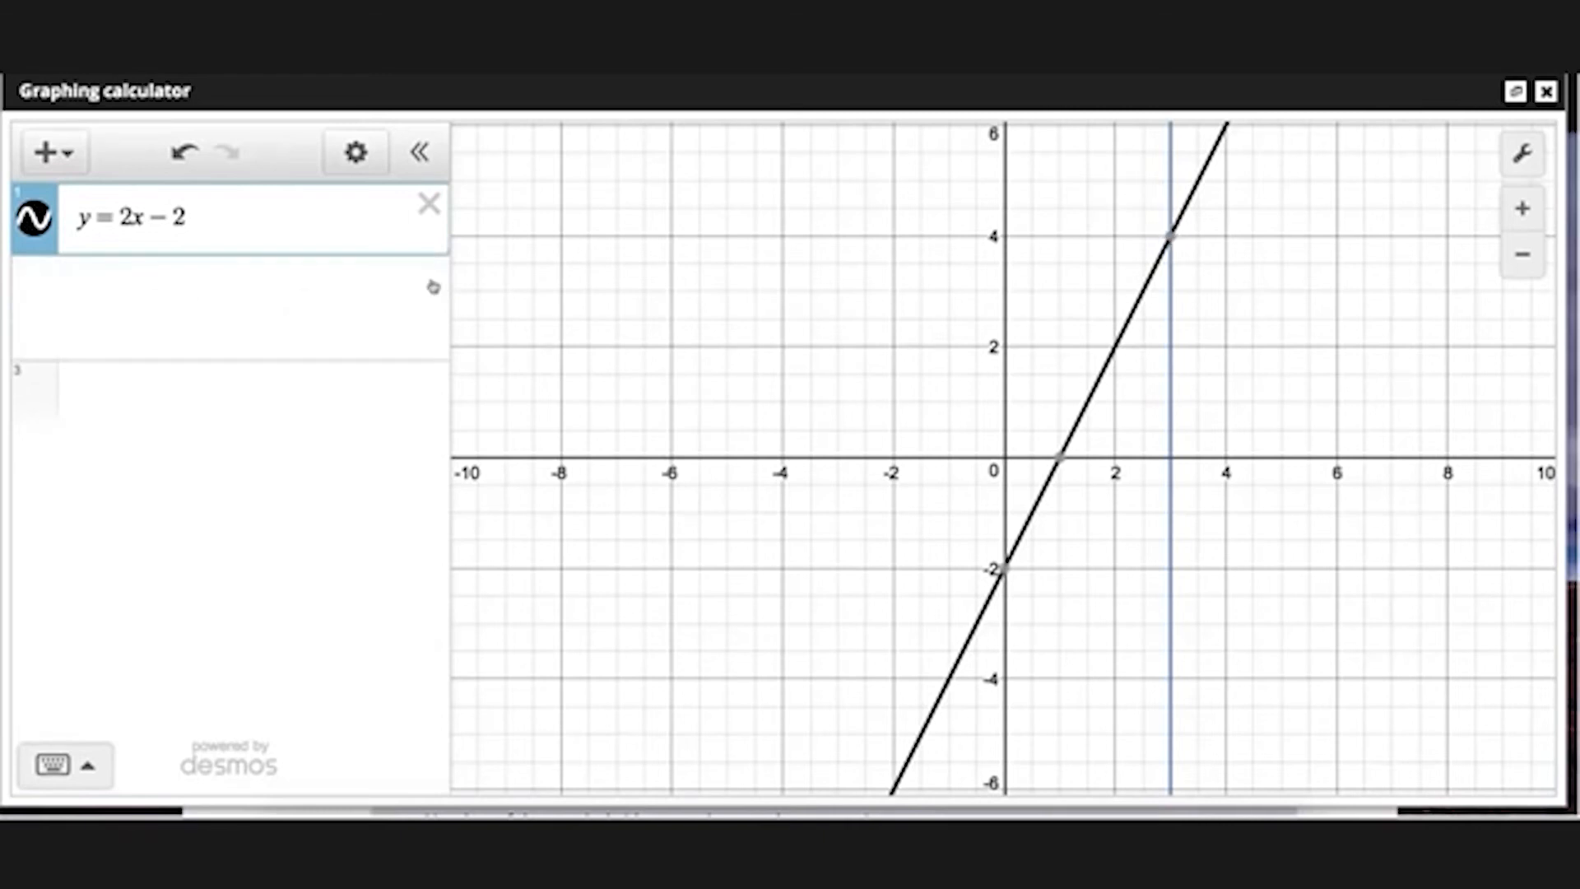
{"action": "left_click", "coordinate": [175, 294]}
{"action": "type", "text": "y"}
{"action": "type", "text": "=-x"}
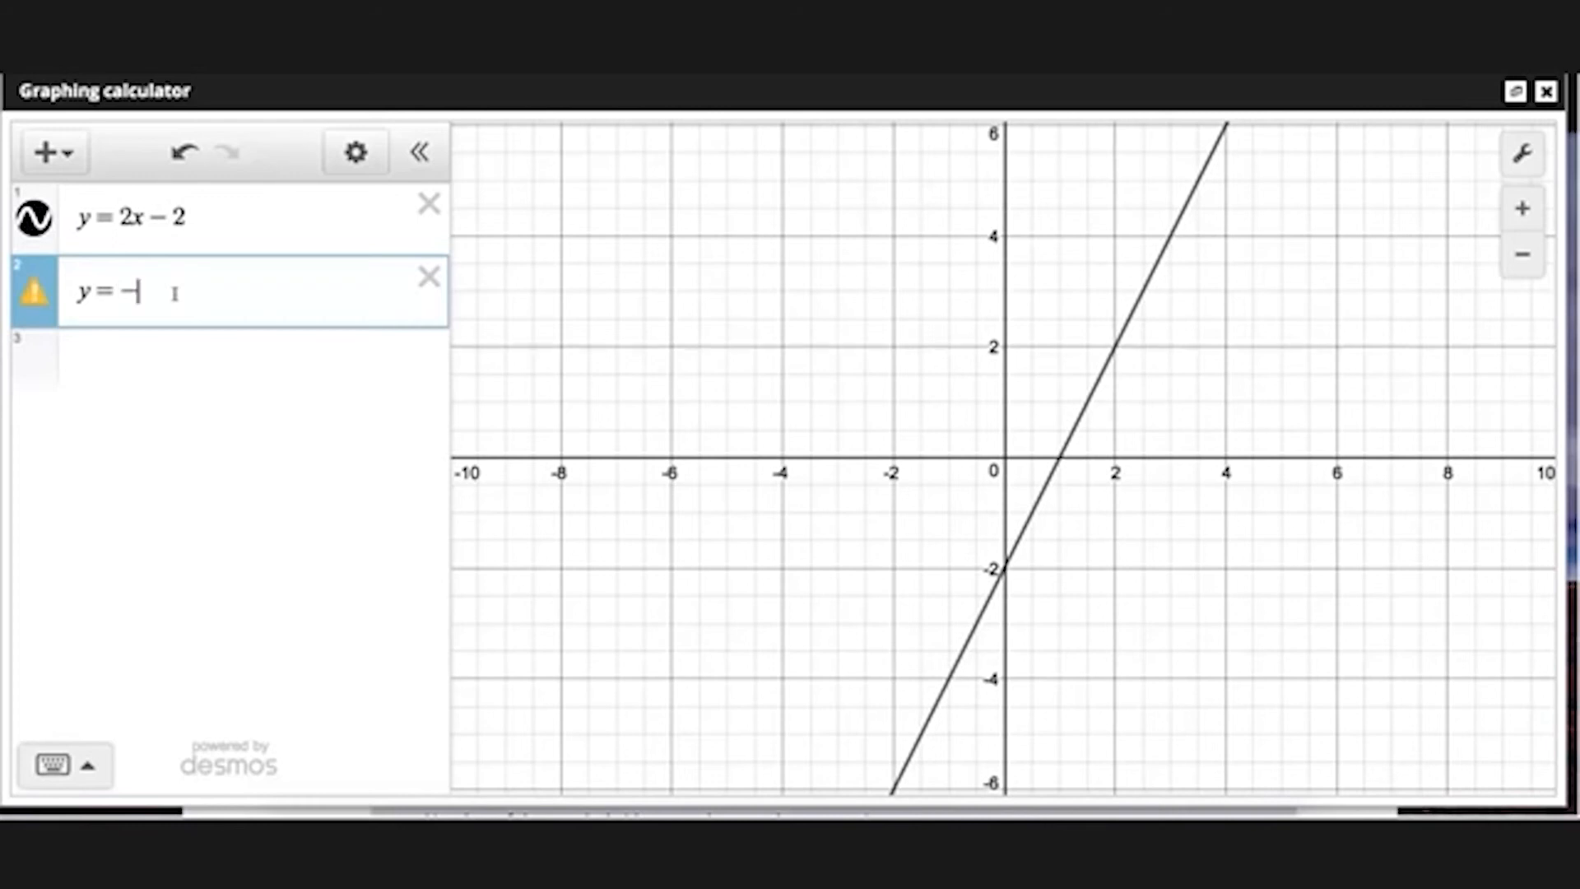
{"action": "type", "text": "+1"}
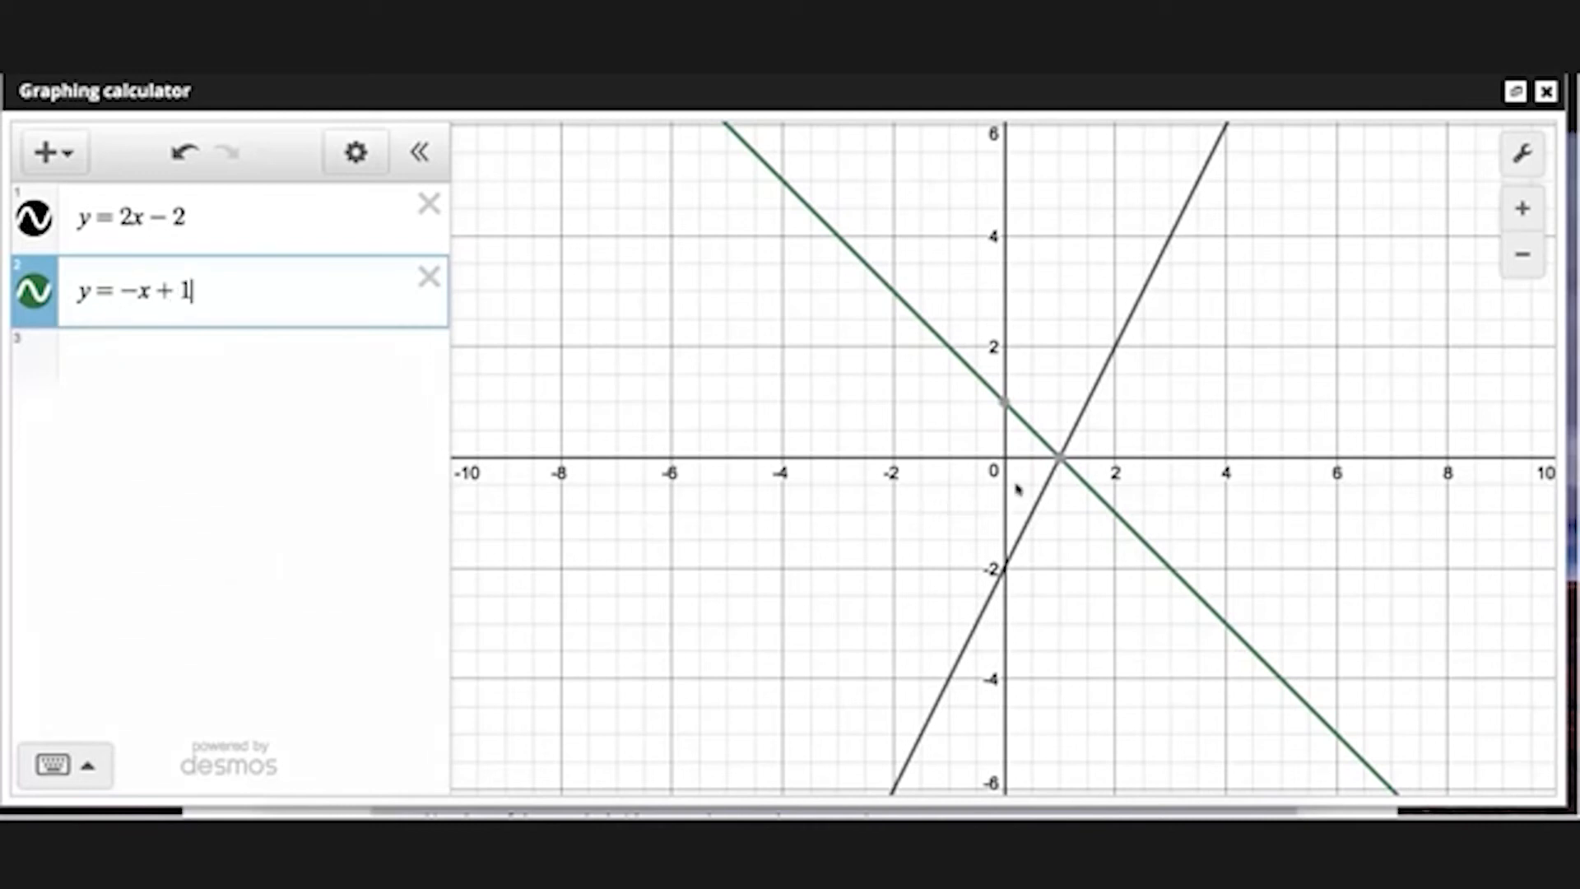
{"action": "left_click", "coordinate": [1059, 466]}
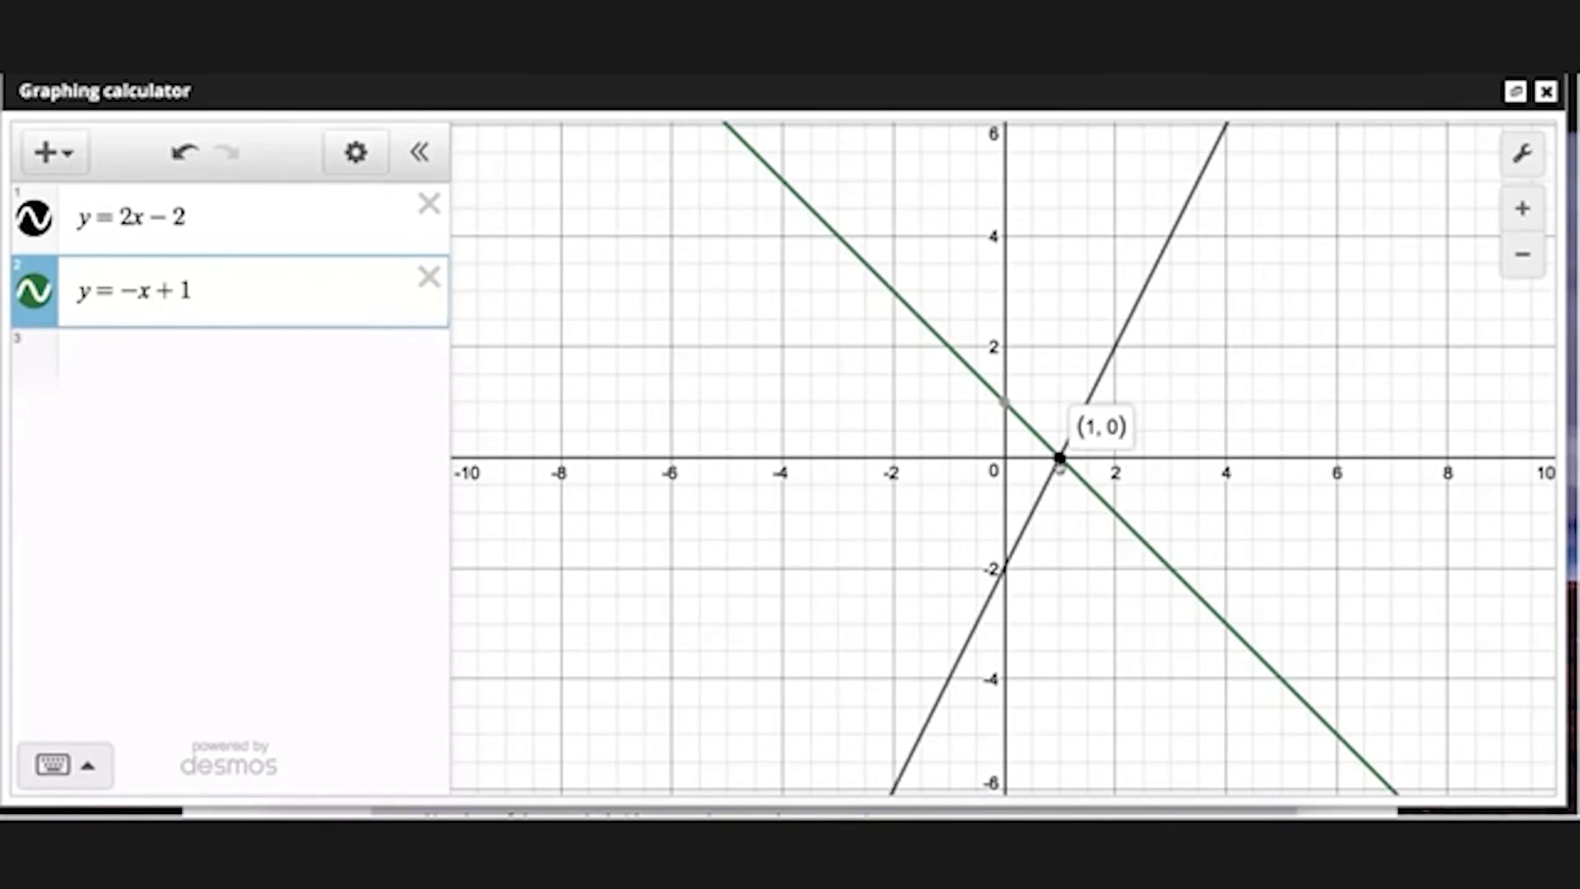
{"action": "left_click", "coordinate": [1059, 466]}
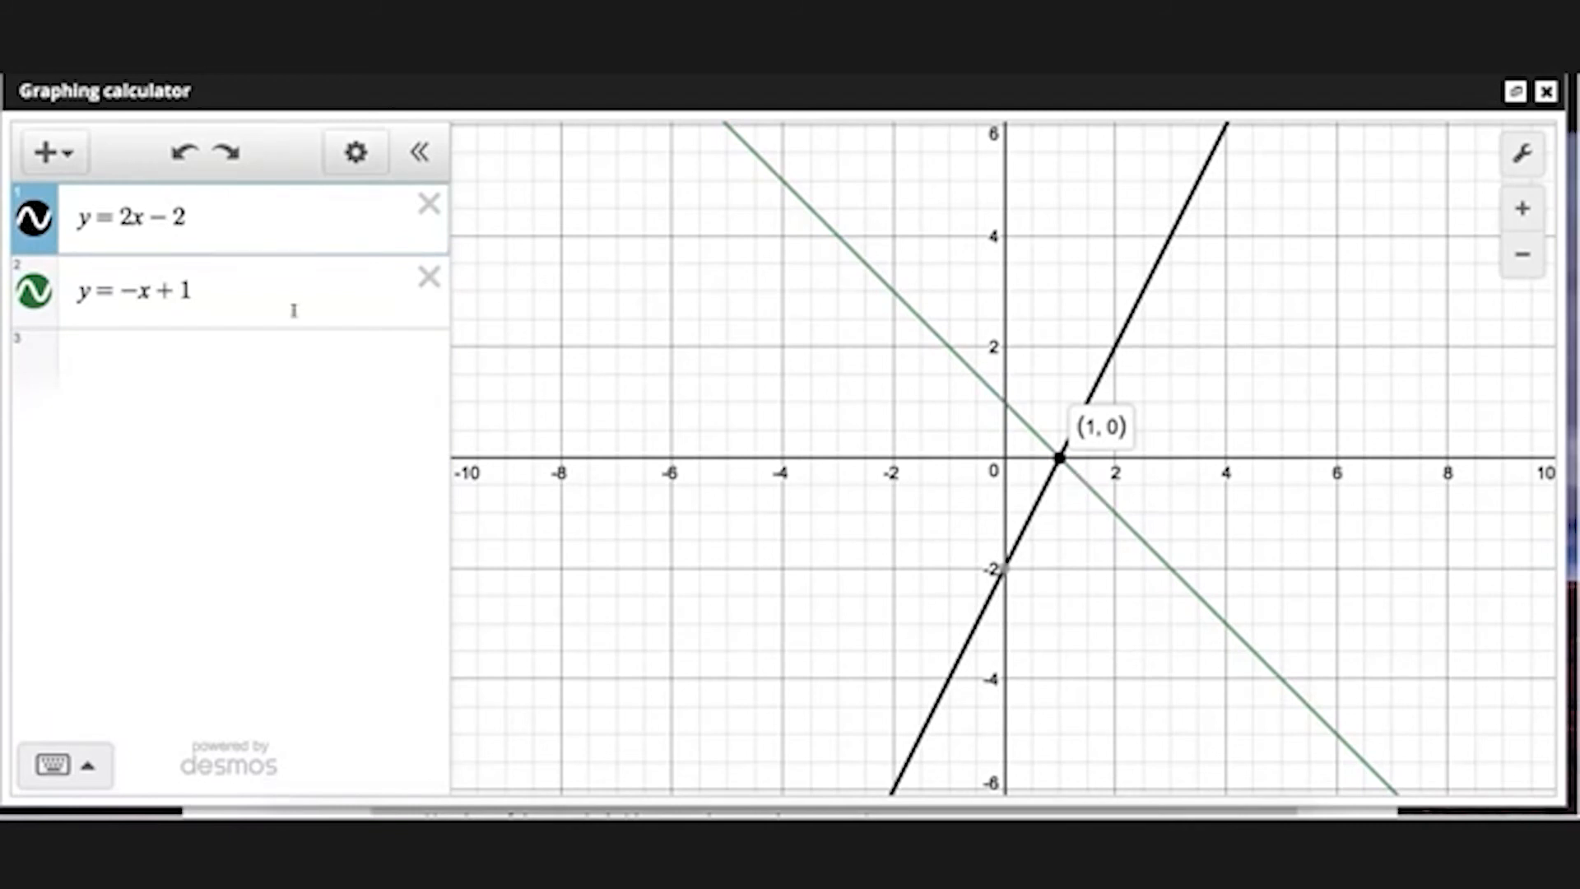
Step: Change y=-x+1 to y=-x+c, add a slider for c and set it to 3
{"action": "left_click", "coordinate": [202, 288]}
{"action": "key", "text": "BackSpace"}
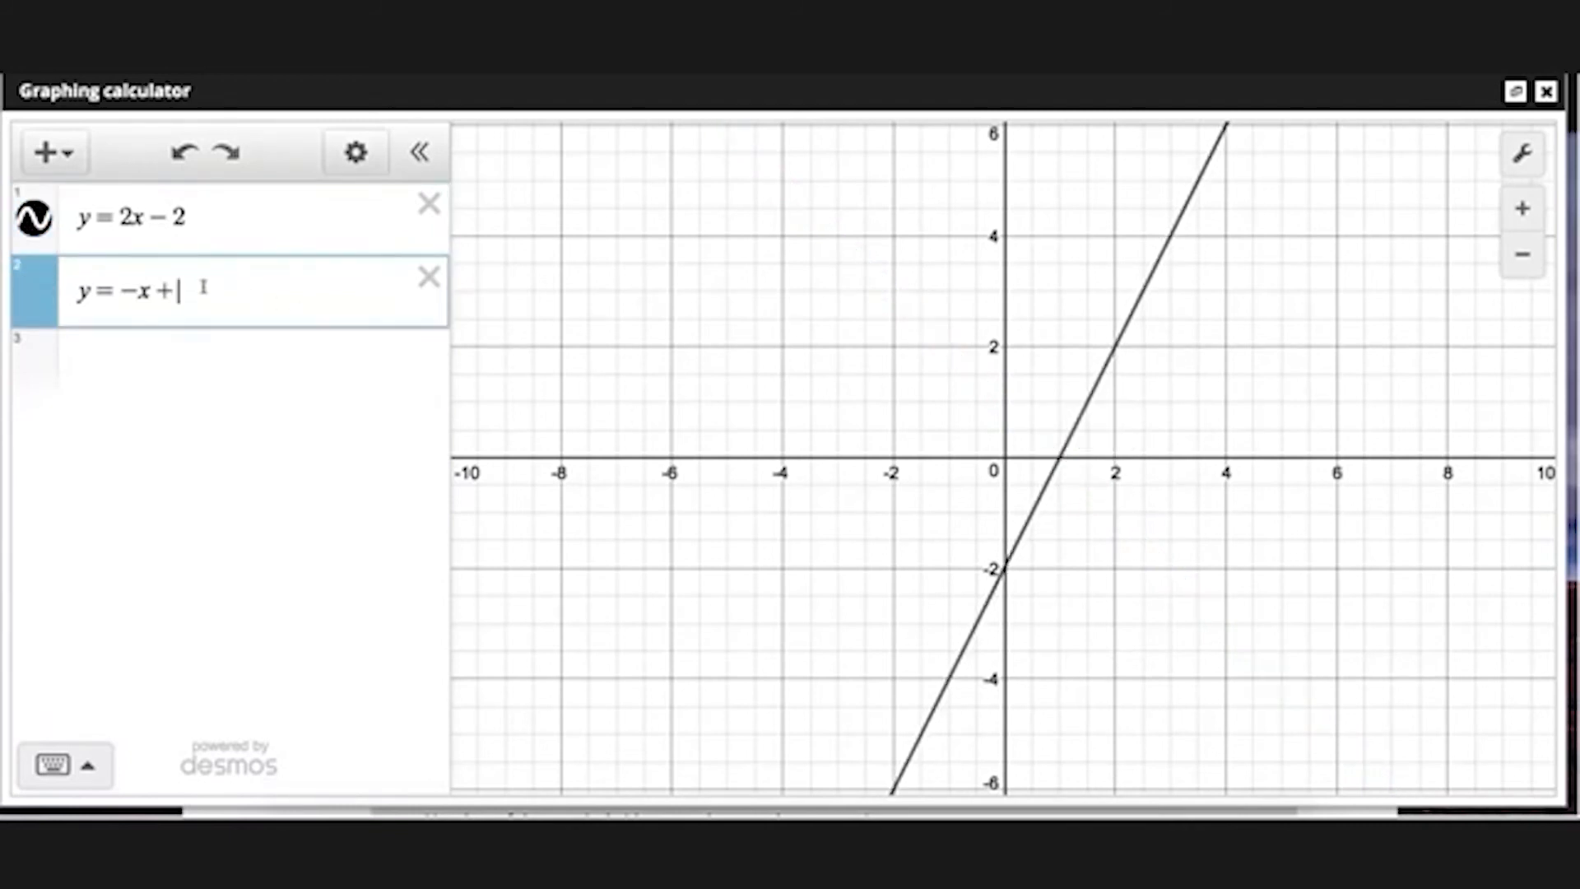
{"action": "type", "text": "c"}
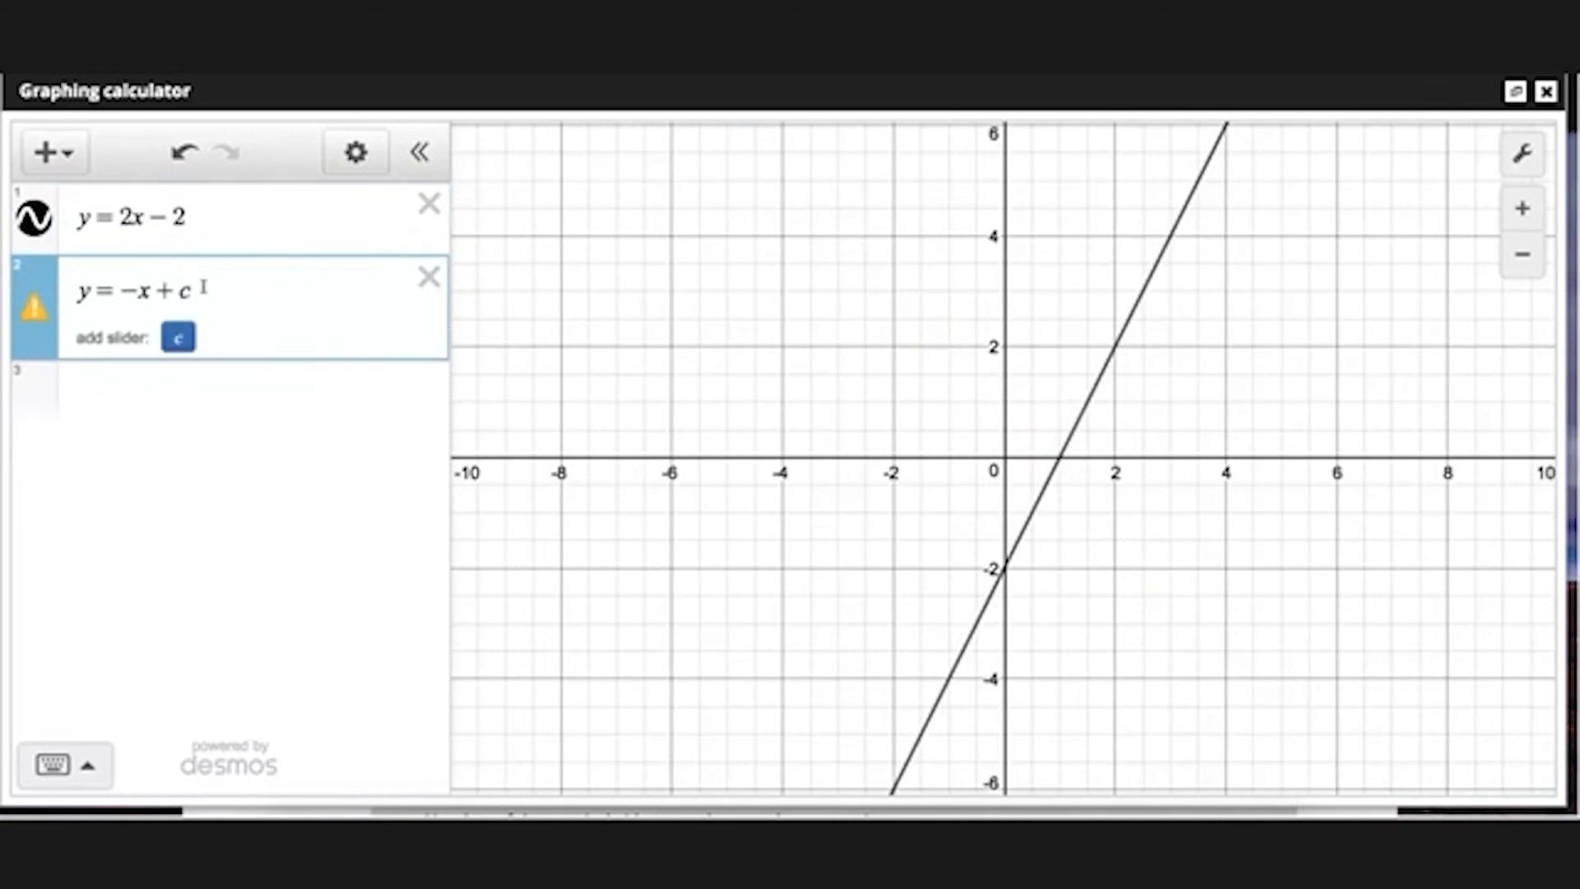
{"action": "left_click", "coordinate": [178, 336]}
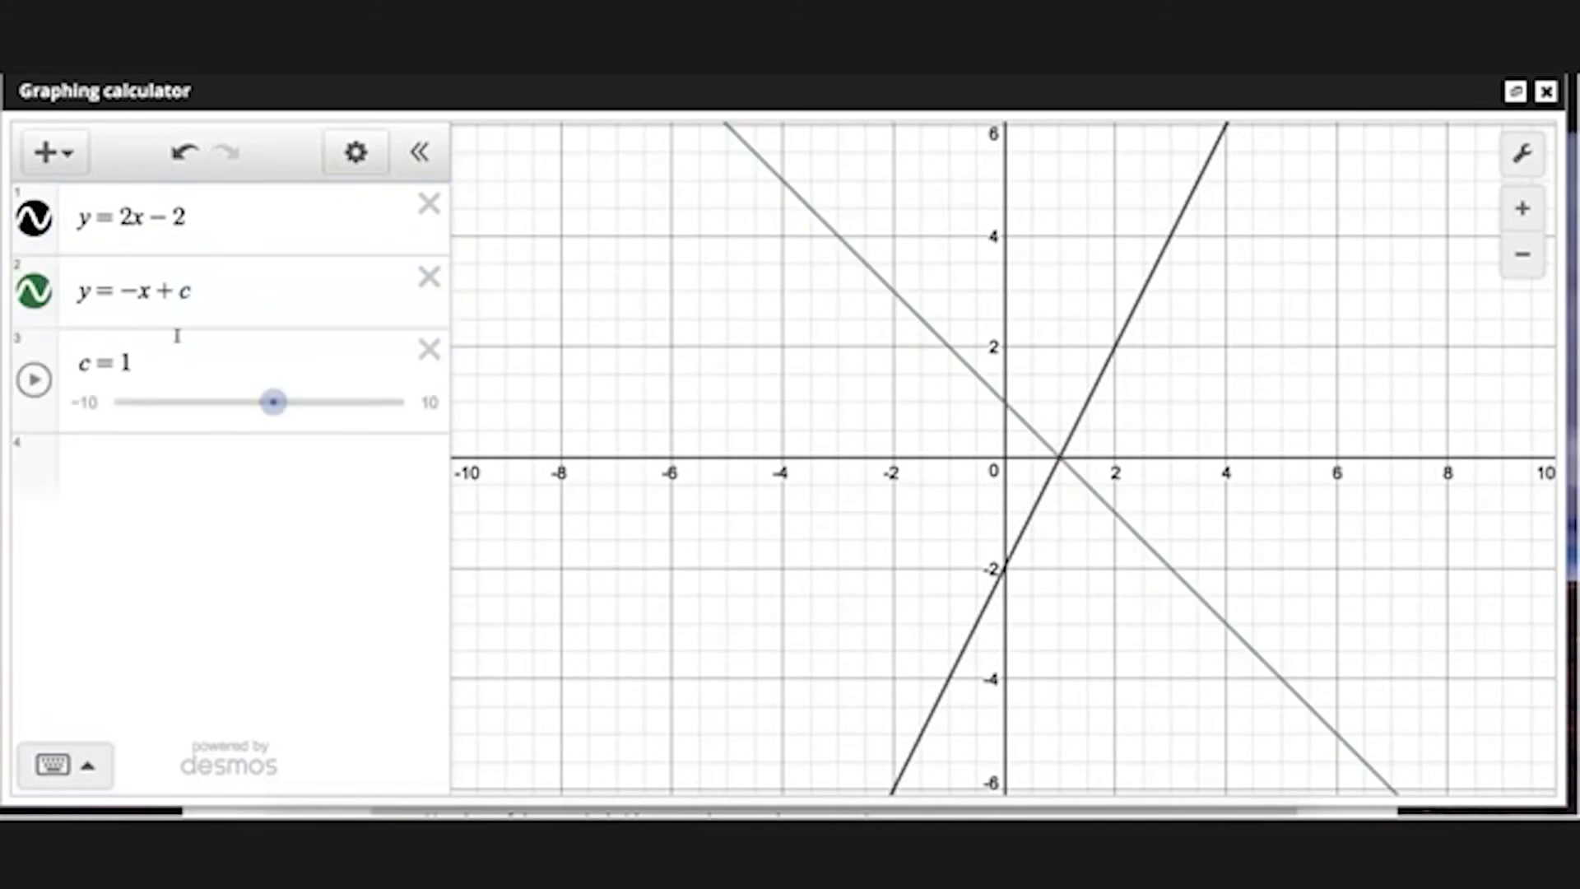
{"action": "left_click_drag", "start_coordinate": [272, 402], "coordinate": [307, 409]}
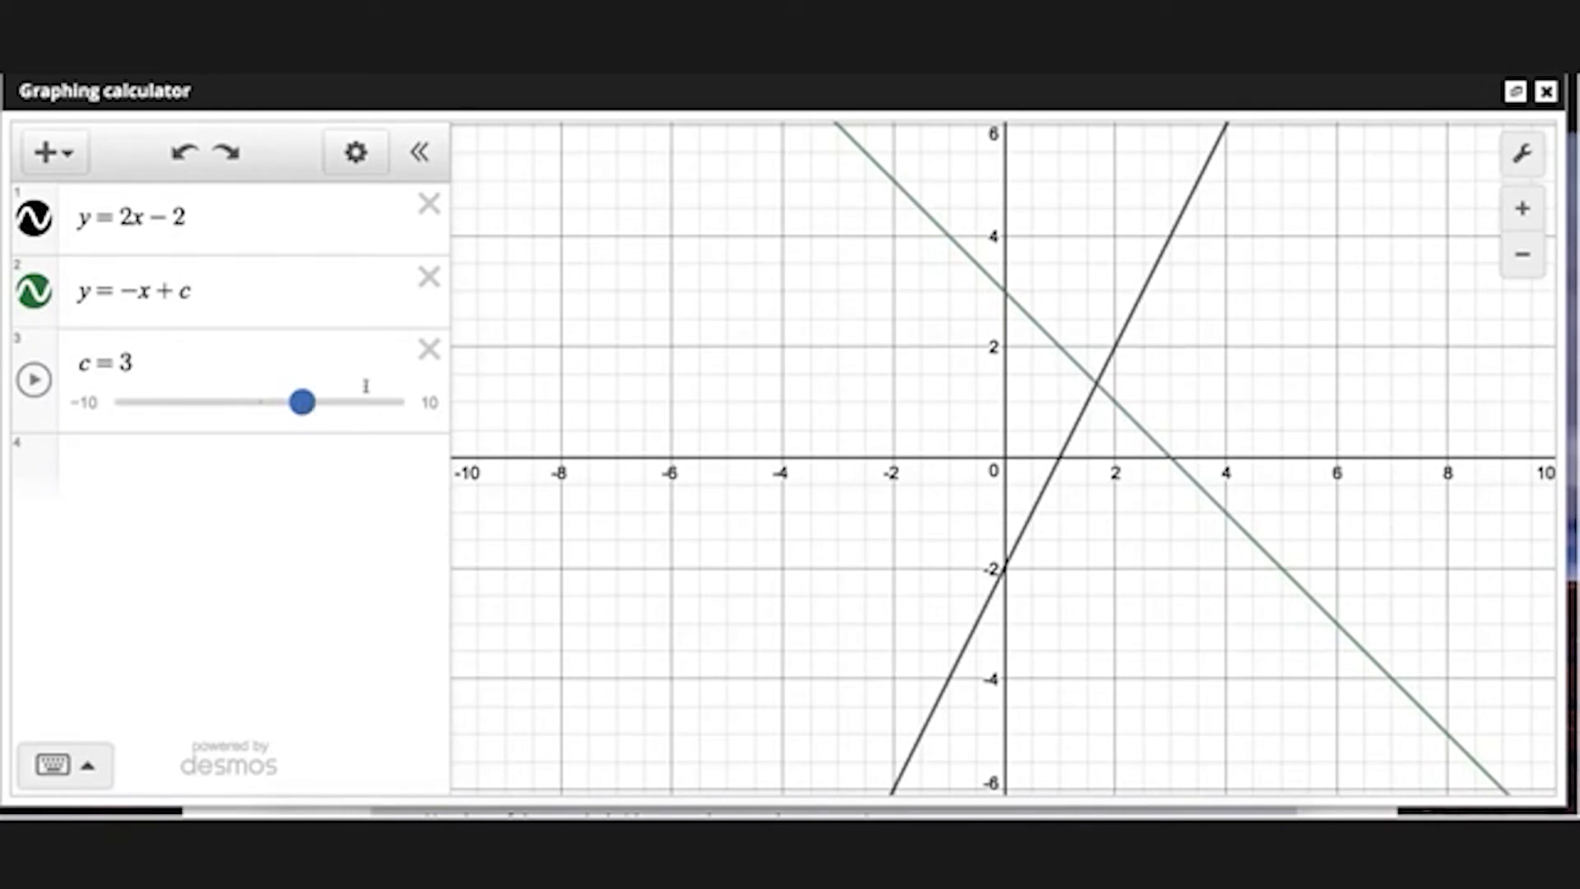
Step: Replace the slider for c with the list c=[1,2,3] to graph a family of parallel lines
{"action": "left_click", "coordinate": [428, 349]}
{"action": "left_click", "coordinate": [129, 381]}
{"action": "type", "text": "c = ["}
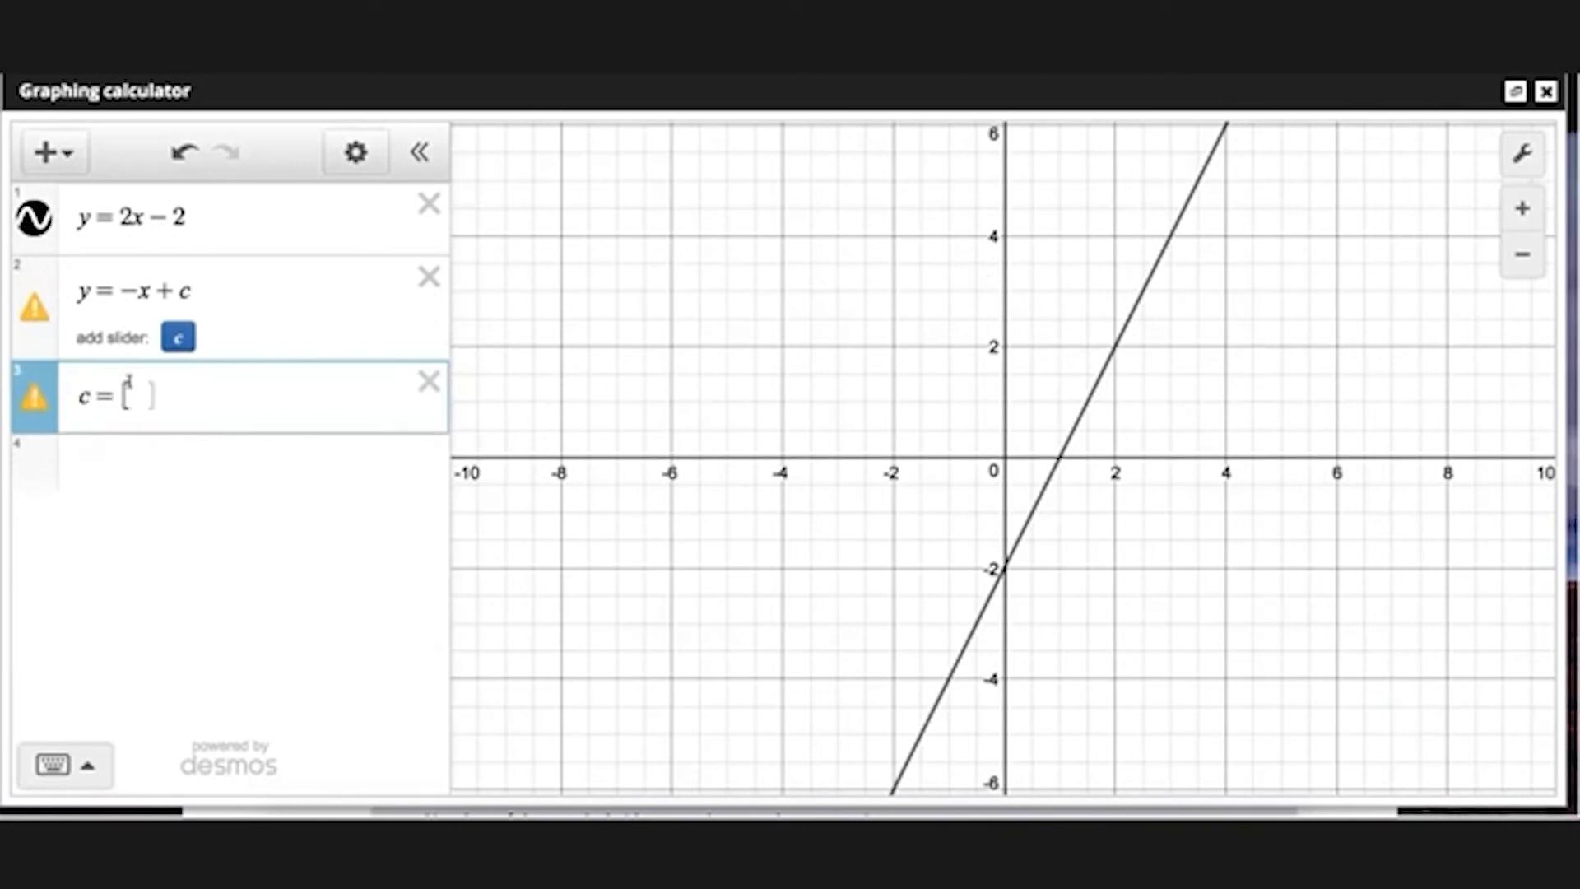
{"action": "type", "text": "1,2,3"}
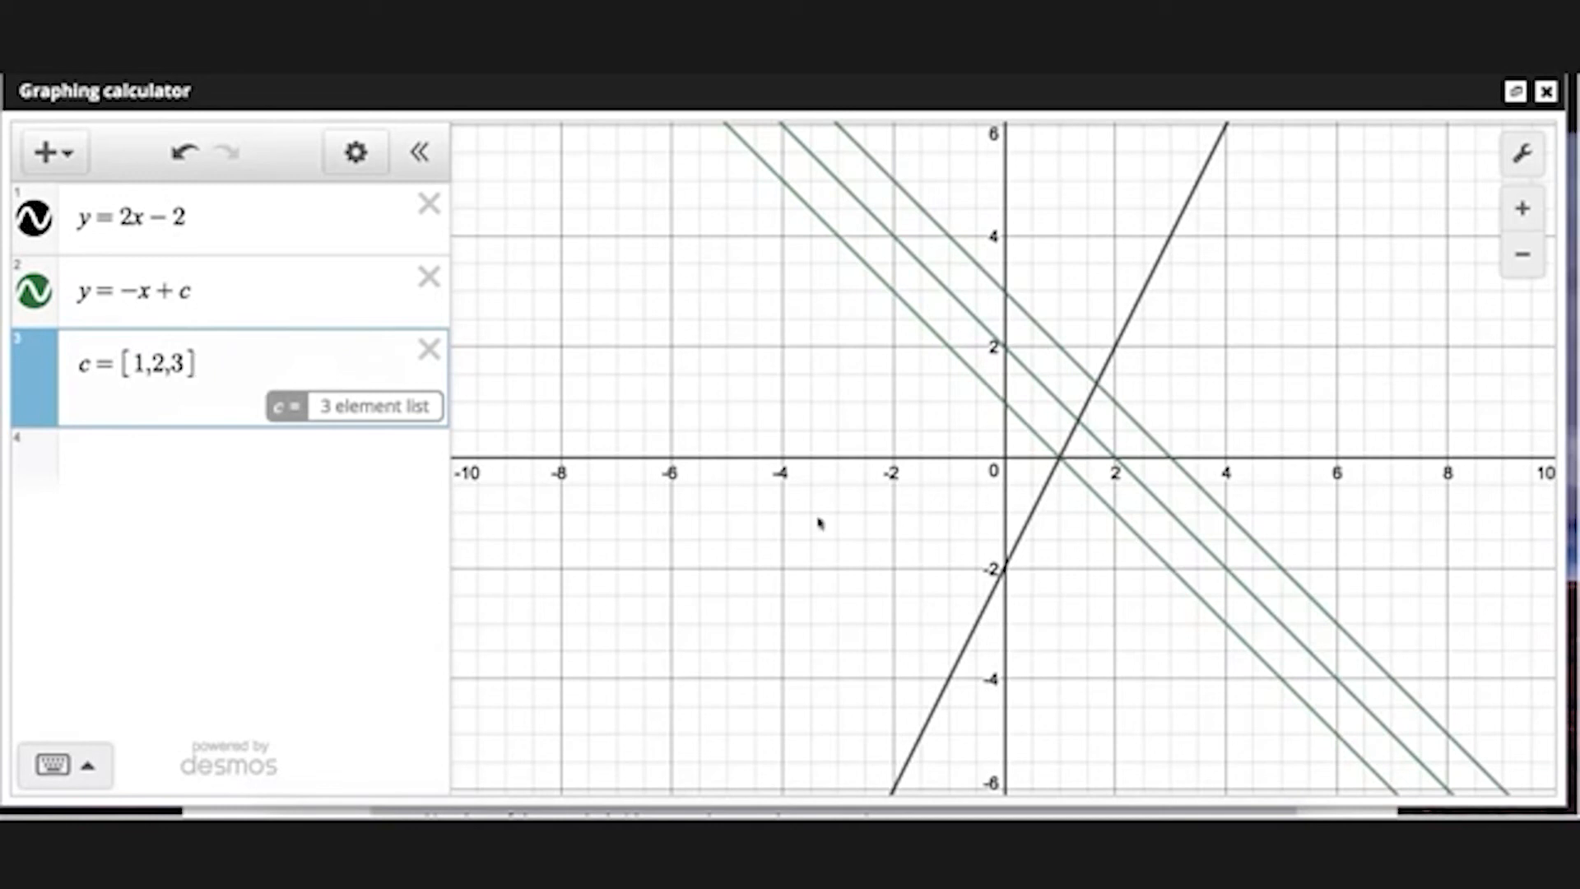
{"action": "left_click", "coordinate": [1064, 485]}
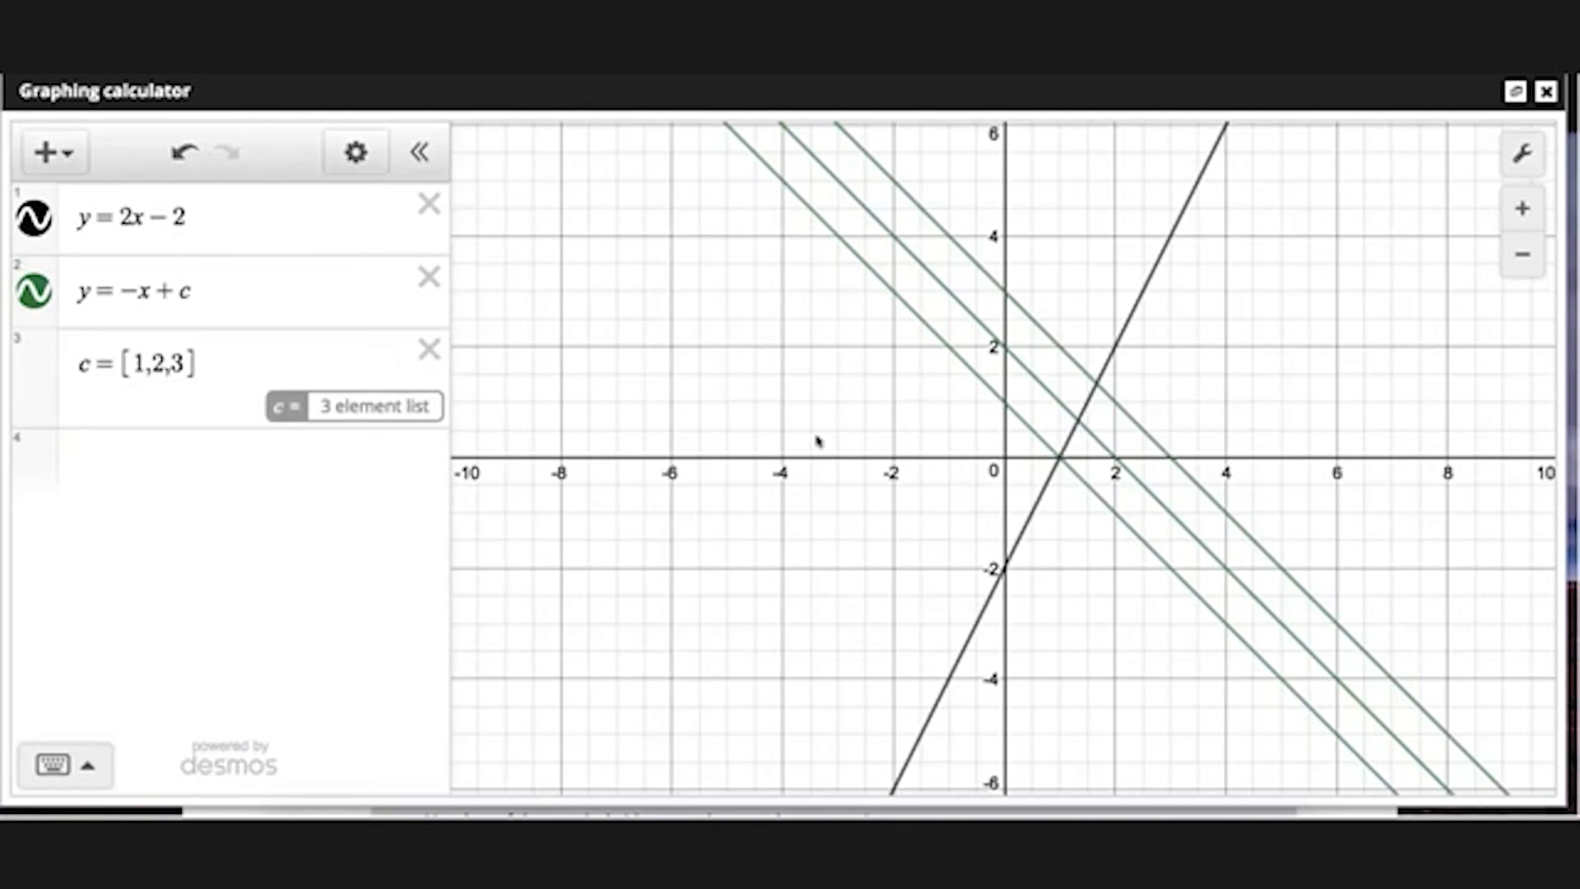
Step: Delete the list c and the equation y=-x+c, and rewrite y=2x-2 in function notation as f(x)=2x-2
{"action": "left_click", "coordinate": [429, 350]}
{"action": "left_click", "coordinate": [429, 284]}
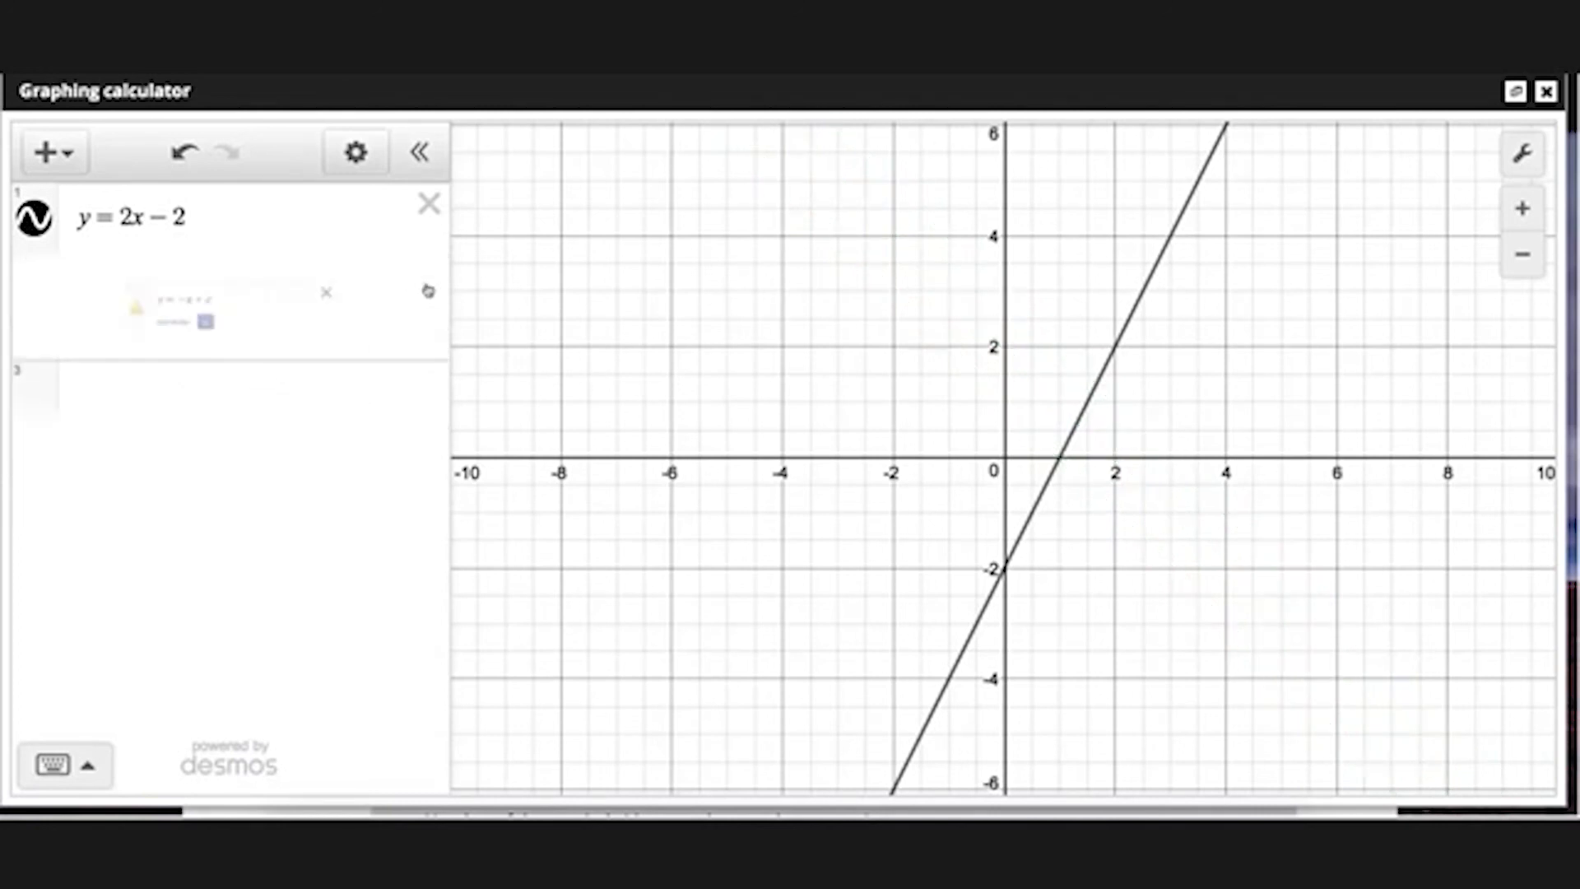
{"action": "left_click", "coordinate": [87, 220]}
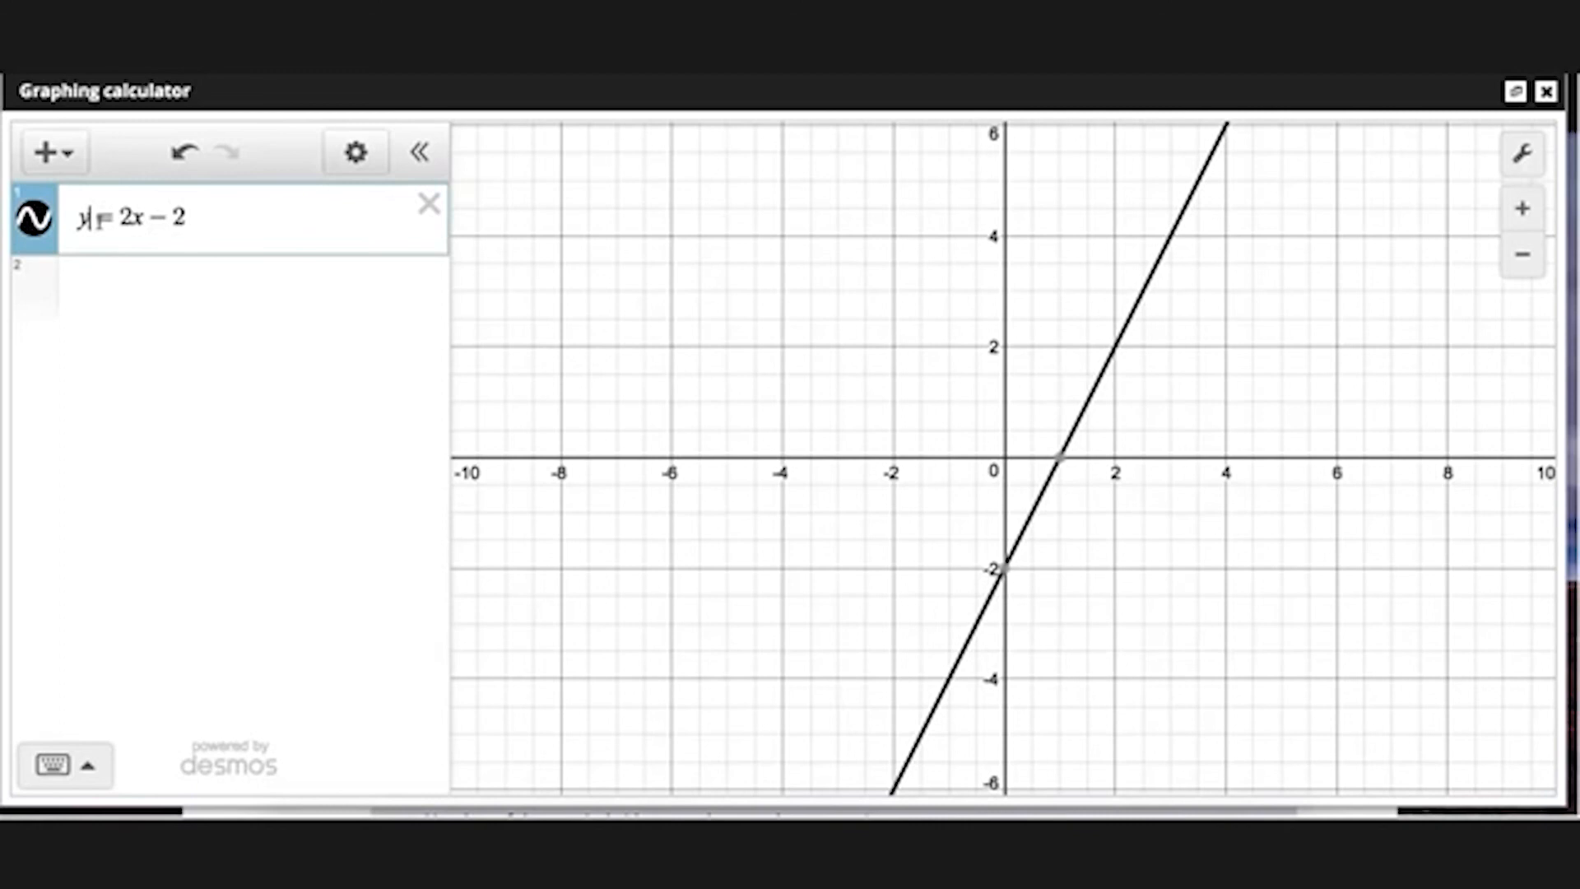
{"action": "key", "text": "BackSpace"}
{"action": "type", "text": "f(x)"}
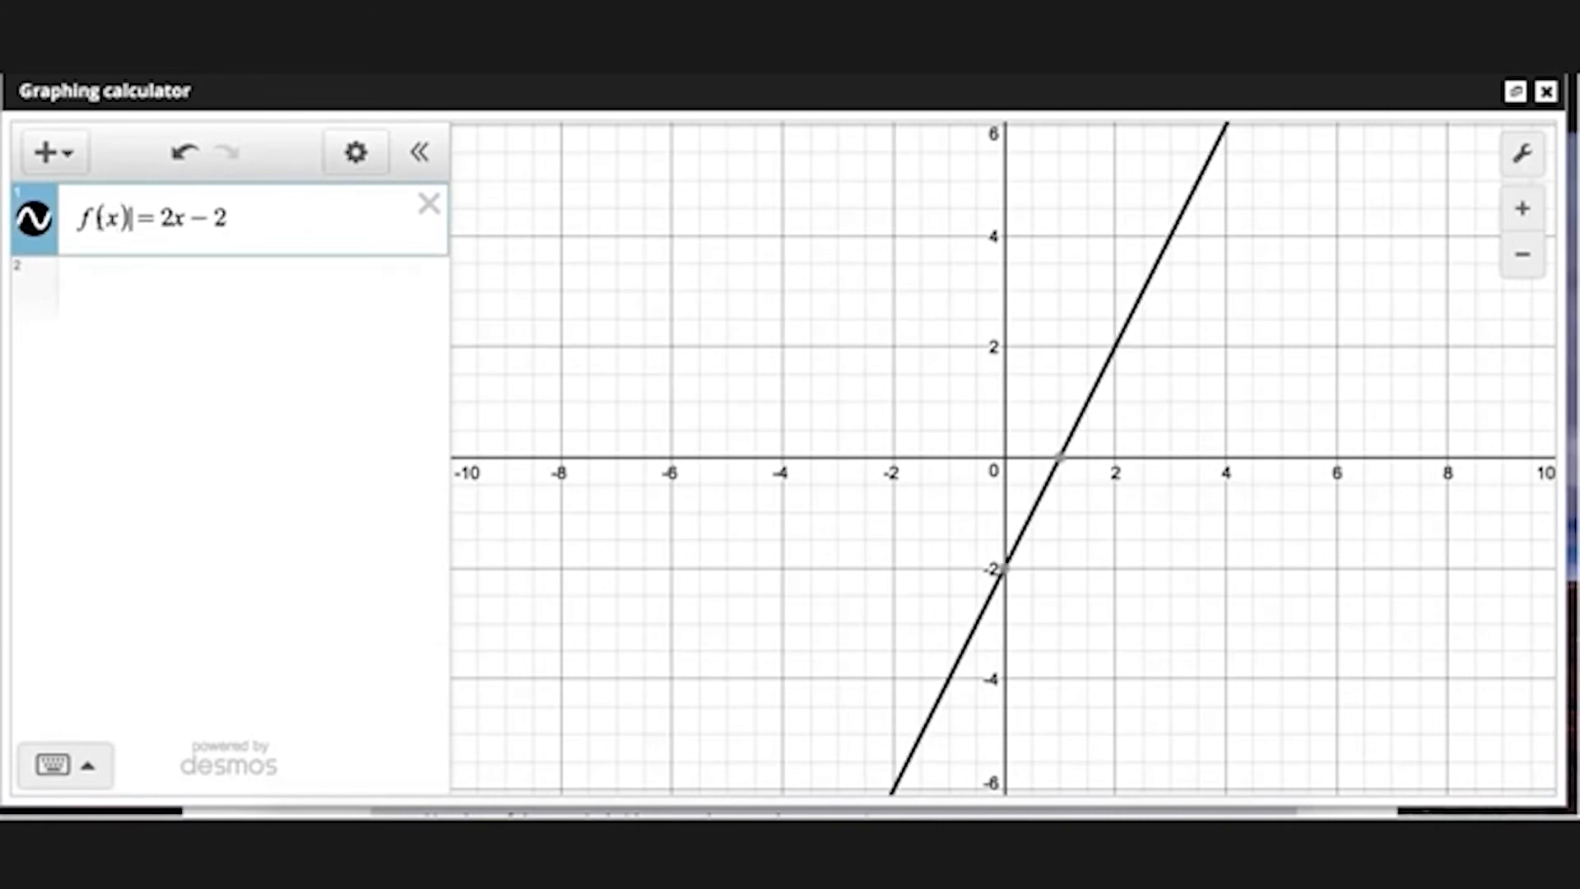
Step: Evaluate f(2) in a new expression below the function and clear that expression again
{"action": "left_click", "coordinate": [154, 294]}
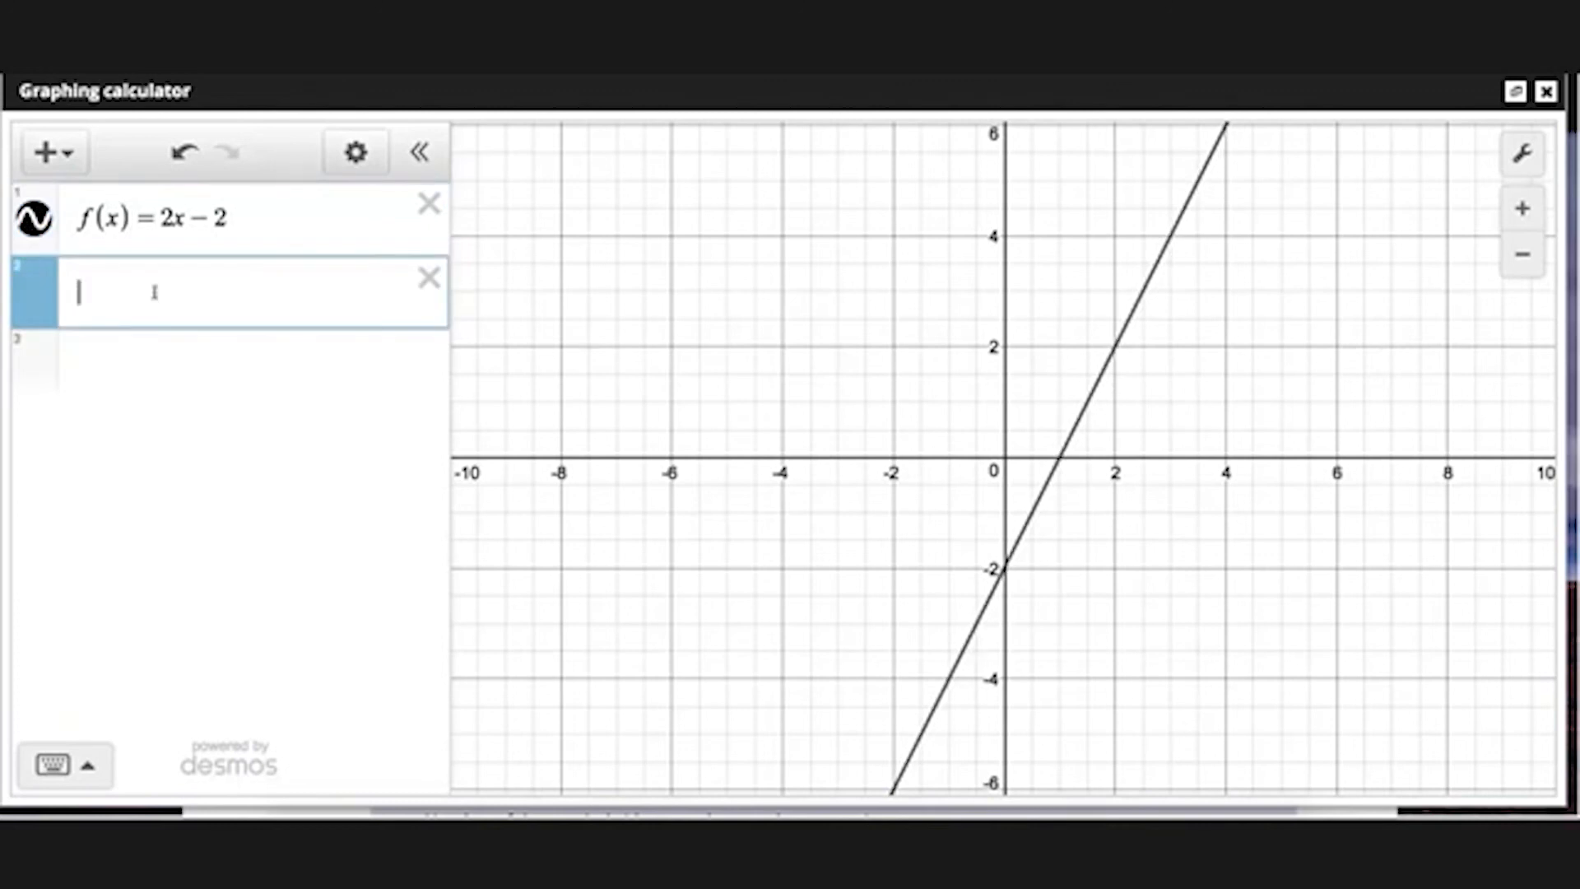
{"action": "type", "text": "f("}
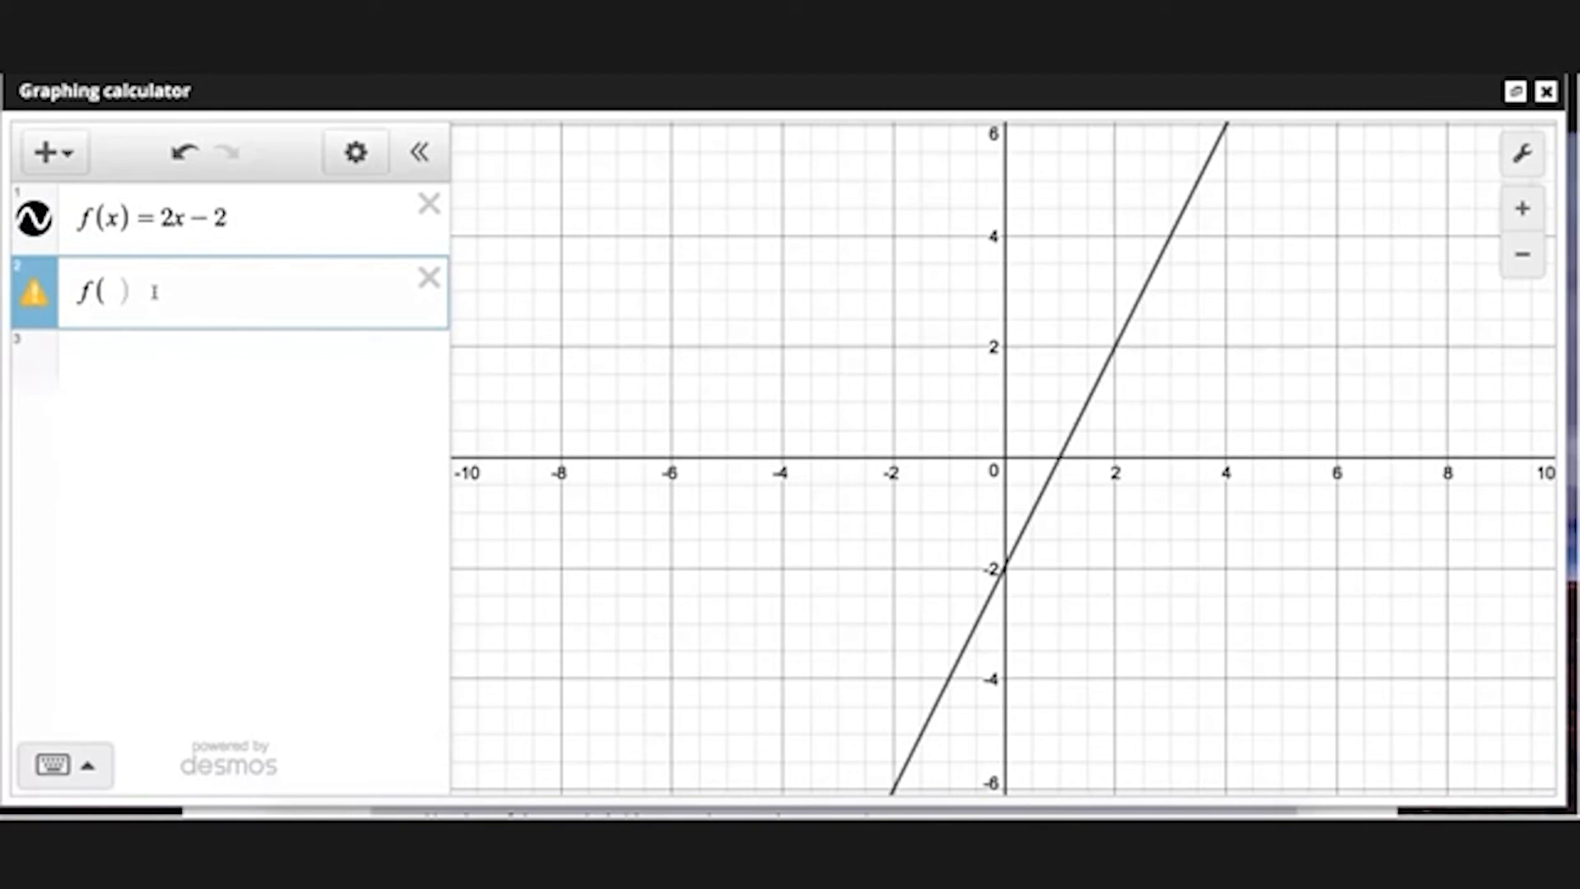
{"action": "type", "text": "2)"}
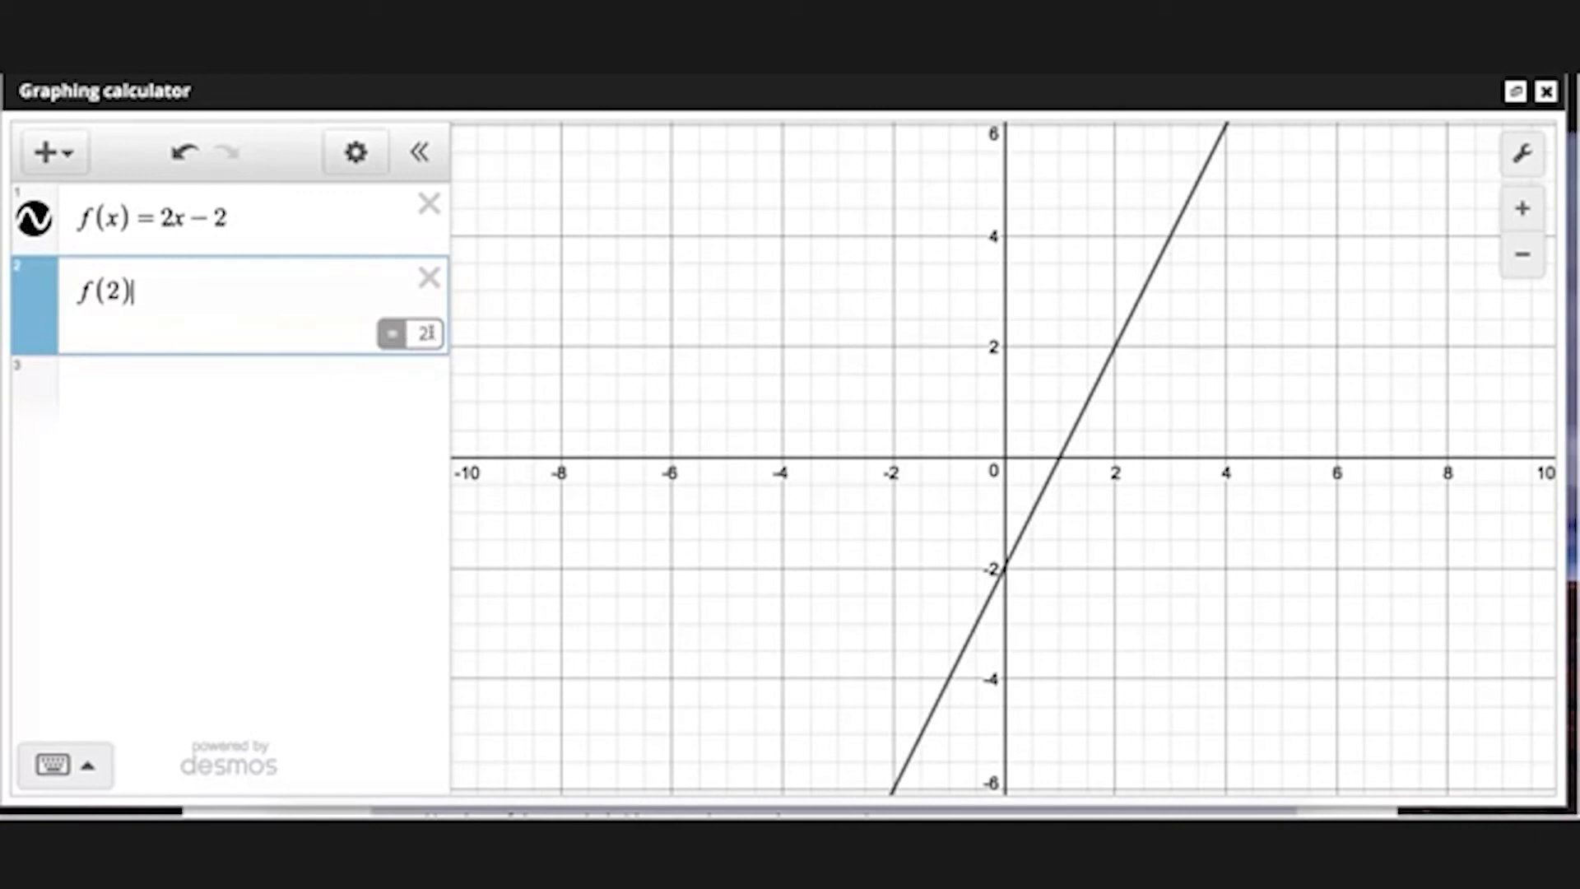
{"action": "key", "text": "BackSpace"}
{"action": "key", "text": "BackSpace"}
{"action": "key", "text": "BackSpace"}
{"action": "key", "text": "BackSpace"}
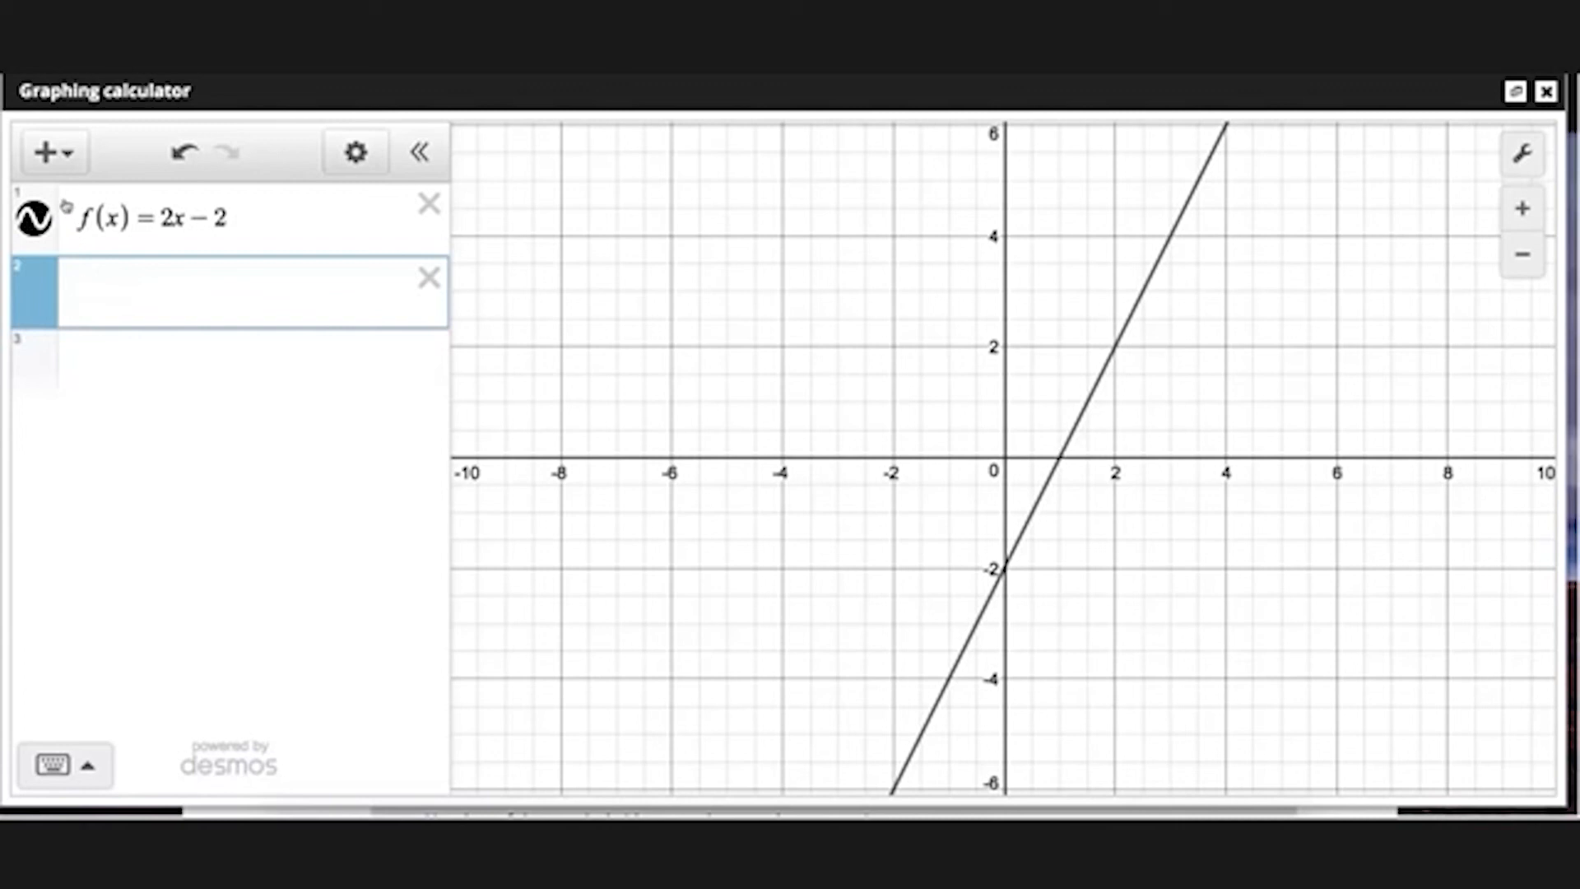
Step: Insert a table below the function and rename its column headings to x and f(x)
{"action": "left_click", "coordinate": [58, 160]}
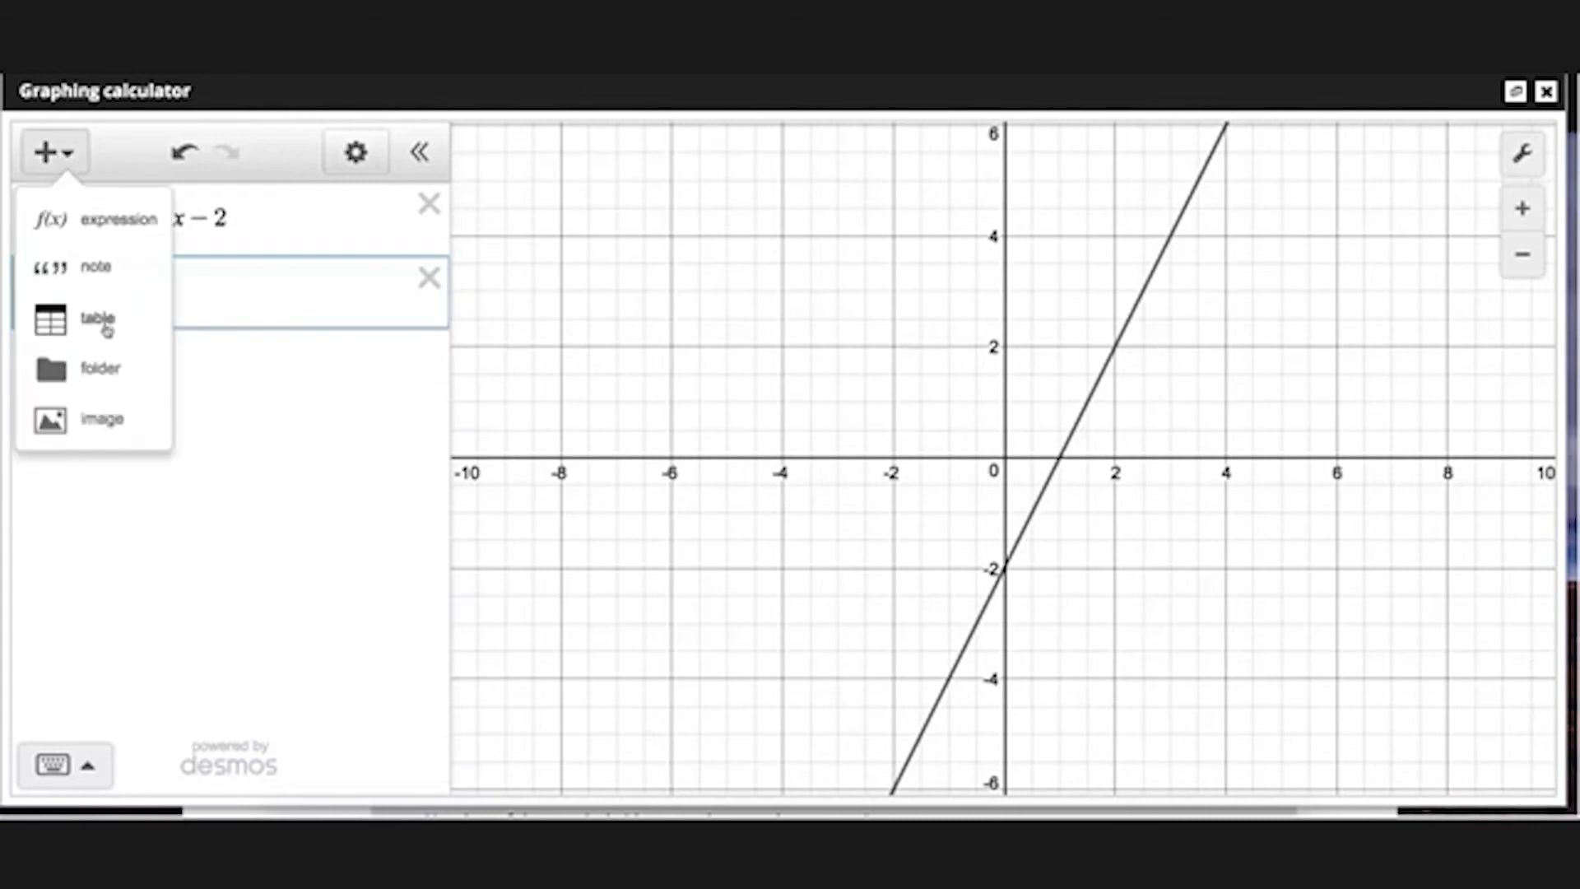
{"action": "left_click", "coordinate": [106, 329]}
{"action": "left_click", "coordinate": [119, 310]}
{"action": "key", "text": "BackSpace"}
{"action": "key", "text": "BackSpace"}
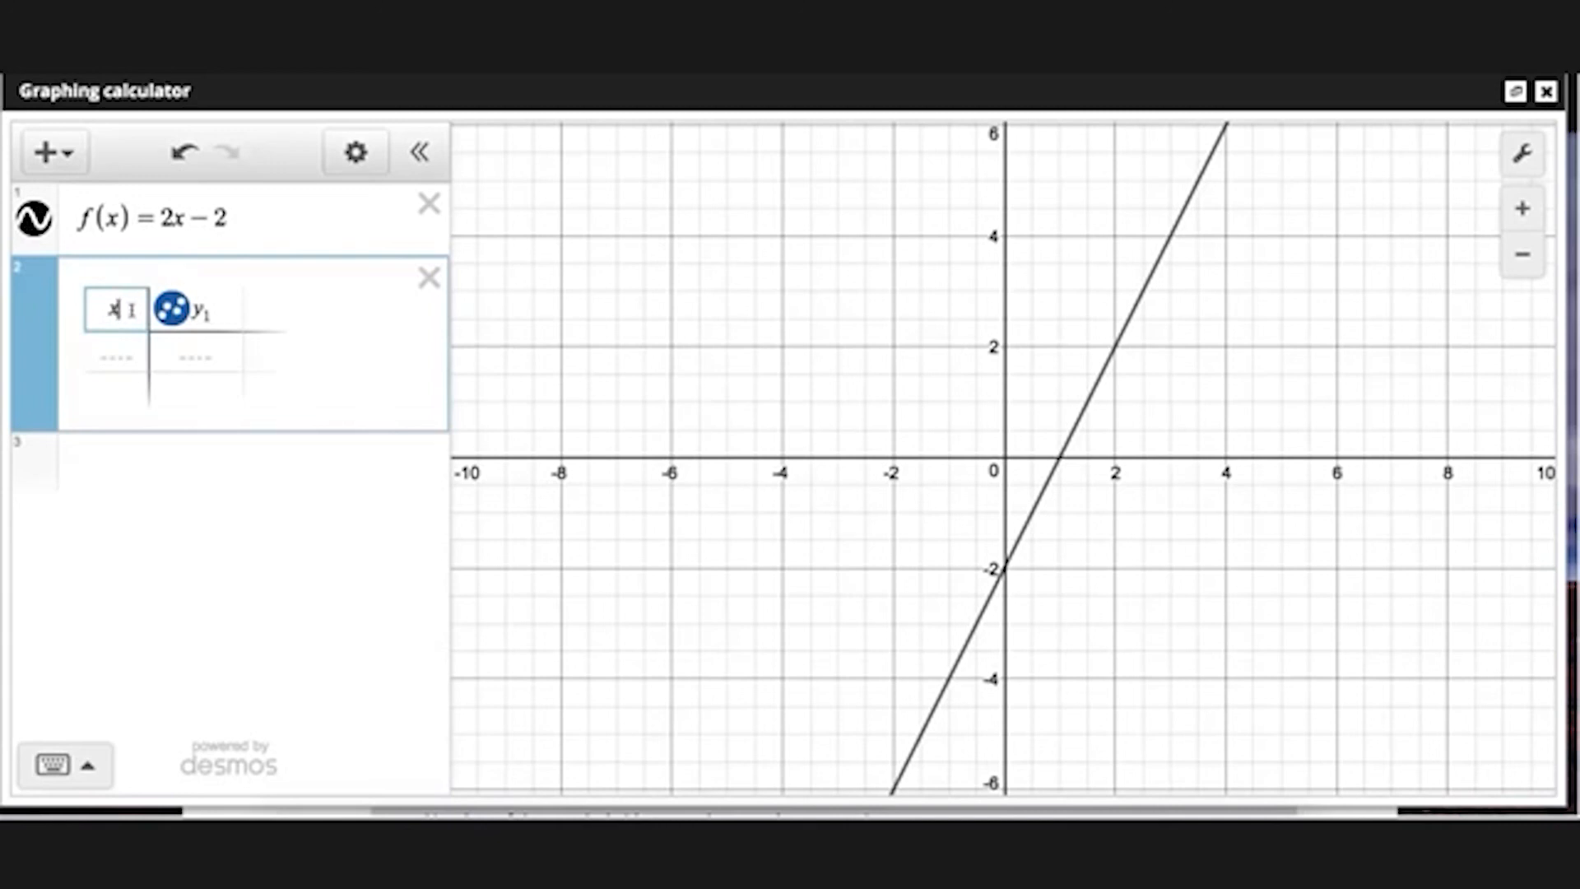
{"action": "left_click", "coordinate": [218, 310]}
{"action": "key", "text": "BackSpace"}
{"action": "key", "text": "BackSpace"}
{"action": "type", "text": "f(x)"}
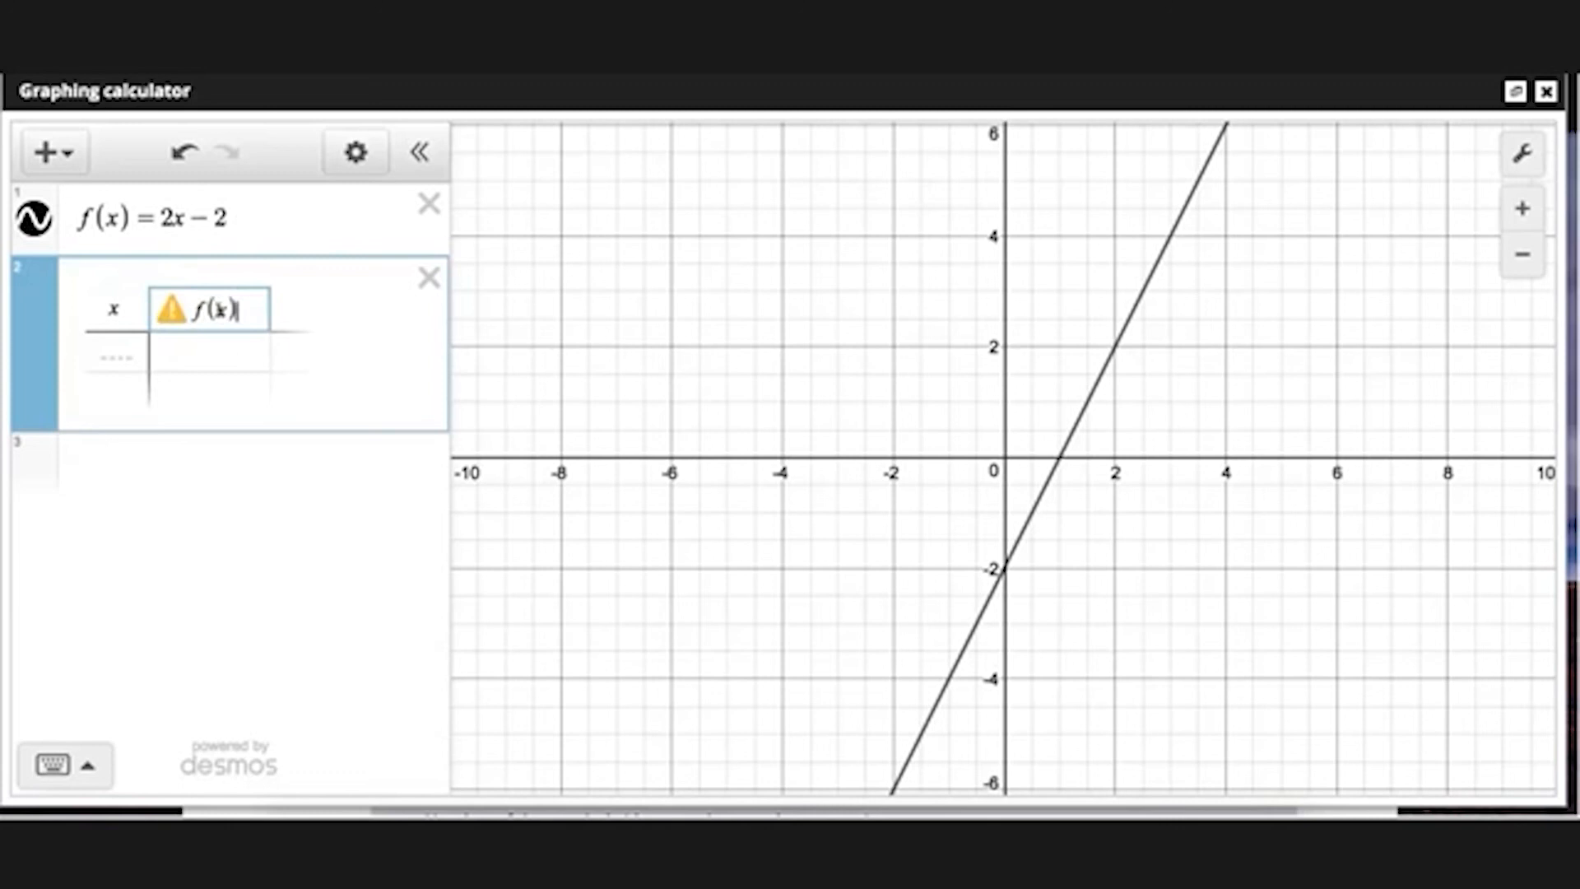
Step: Fill the table's x column with the values 1, 2, 3, 4, 5 and 6
{"action": "left_click", "coordinate": [125, 353]}
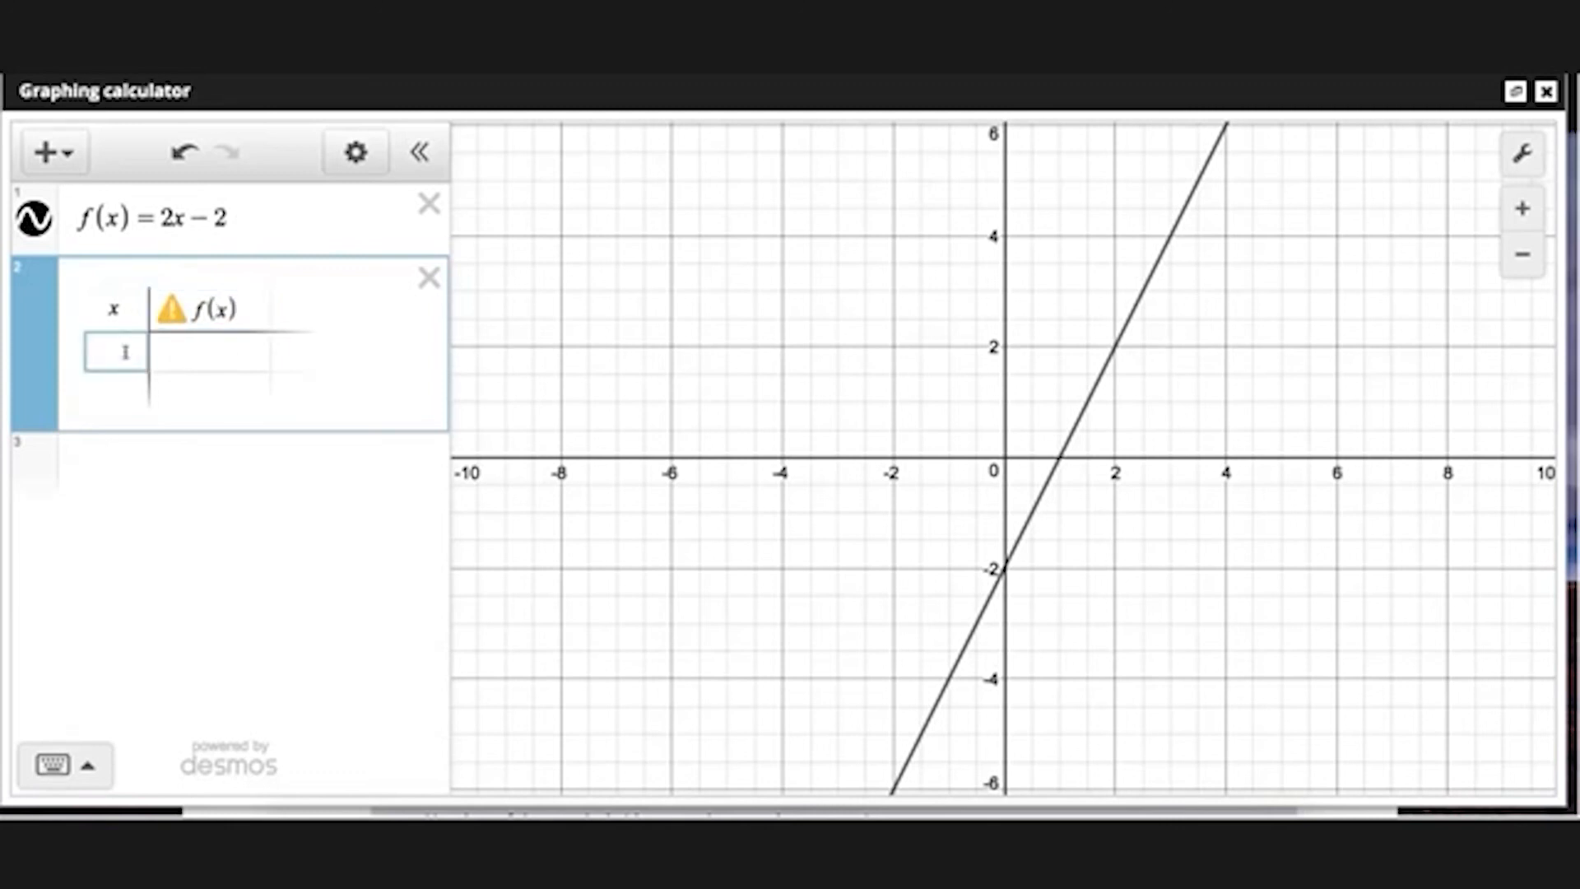
{"action": "type", "text": "1"}
{"action": "key", "text": "Return"}
{"action": "type", "text": "2"}
{"action": "key", "text": "Return"}
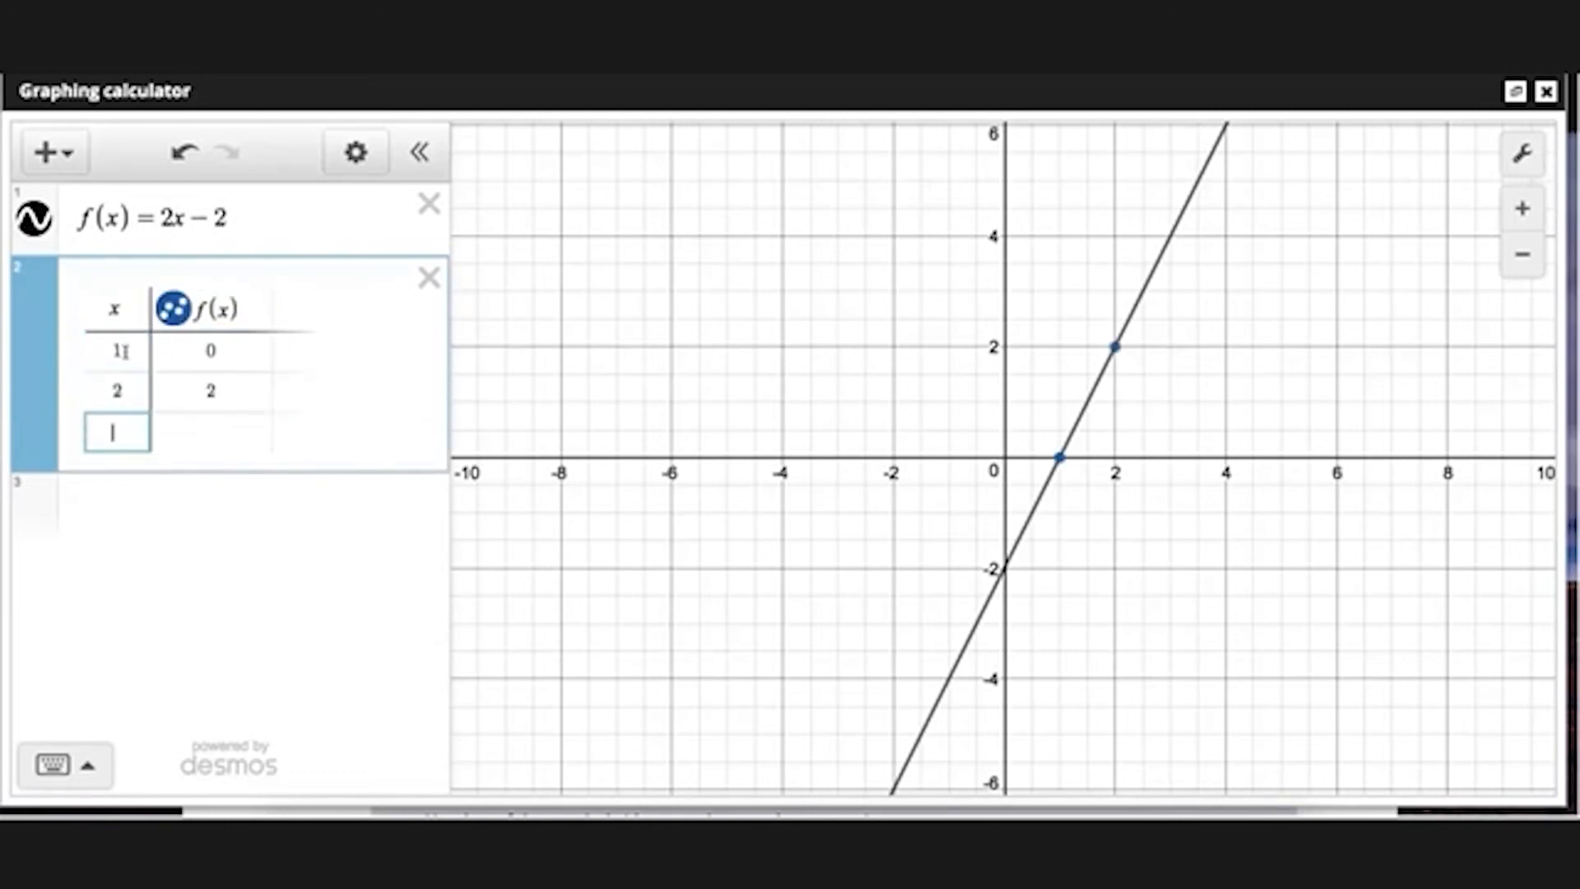
{"action": "type", "text": "3"}
{"action": "key", "text": "Return"}
{"action": "type", "text": "4"}
{"action": "key", "text": "Return"}
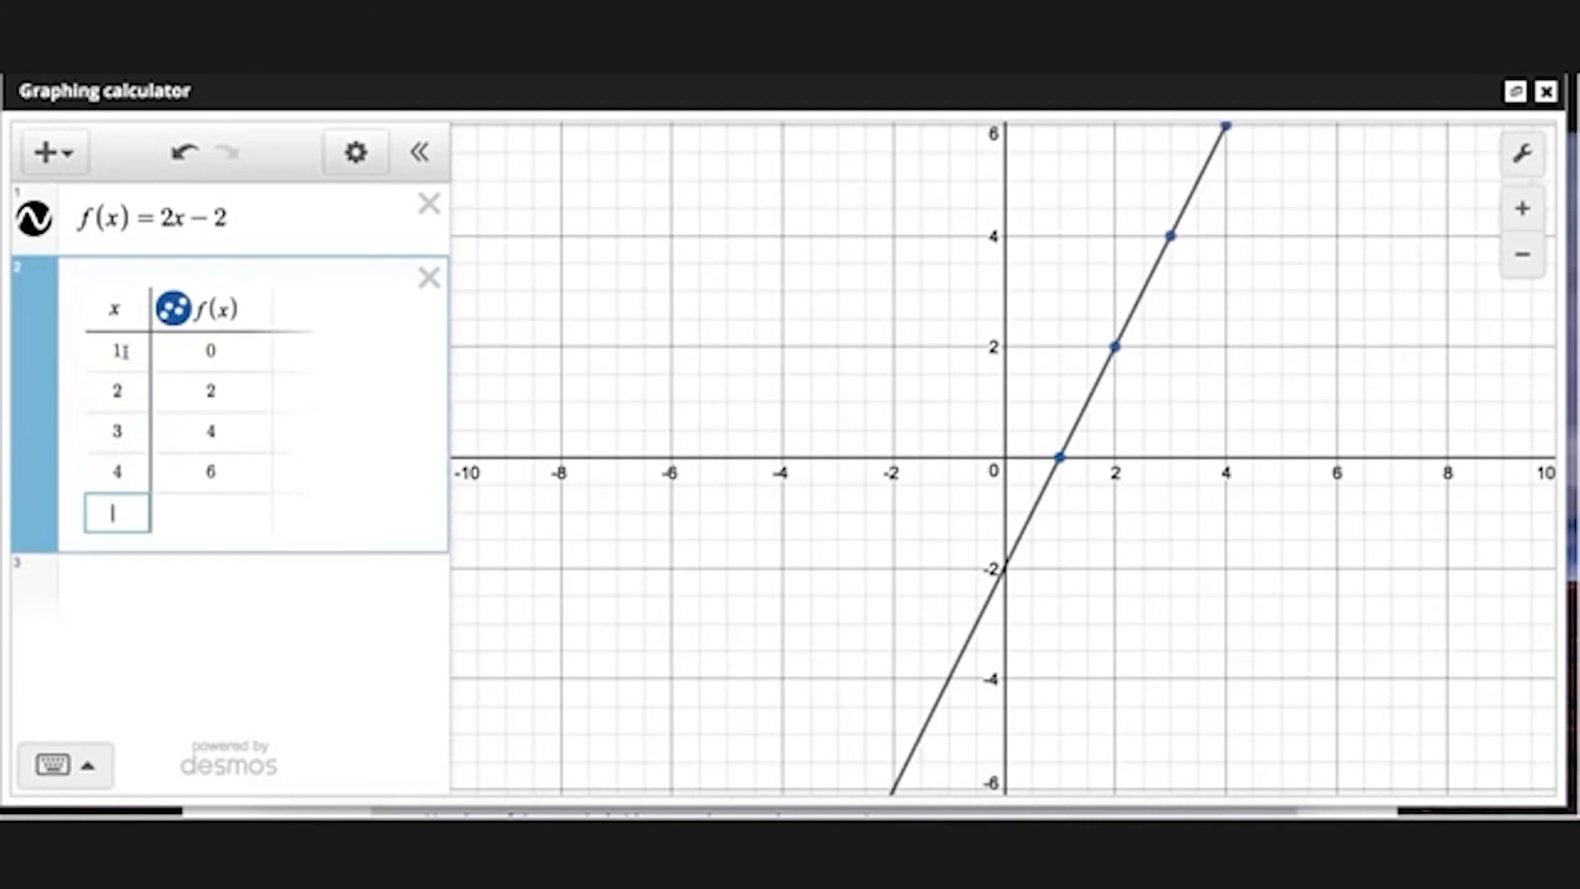
{"action": "type", "text": "5"}
{"action": "key", "text": "Return"}
{"action": "type", "text": "6"}
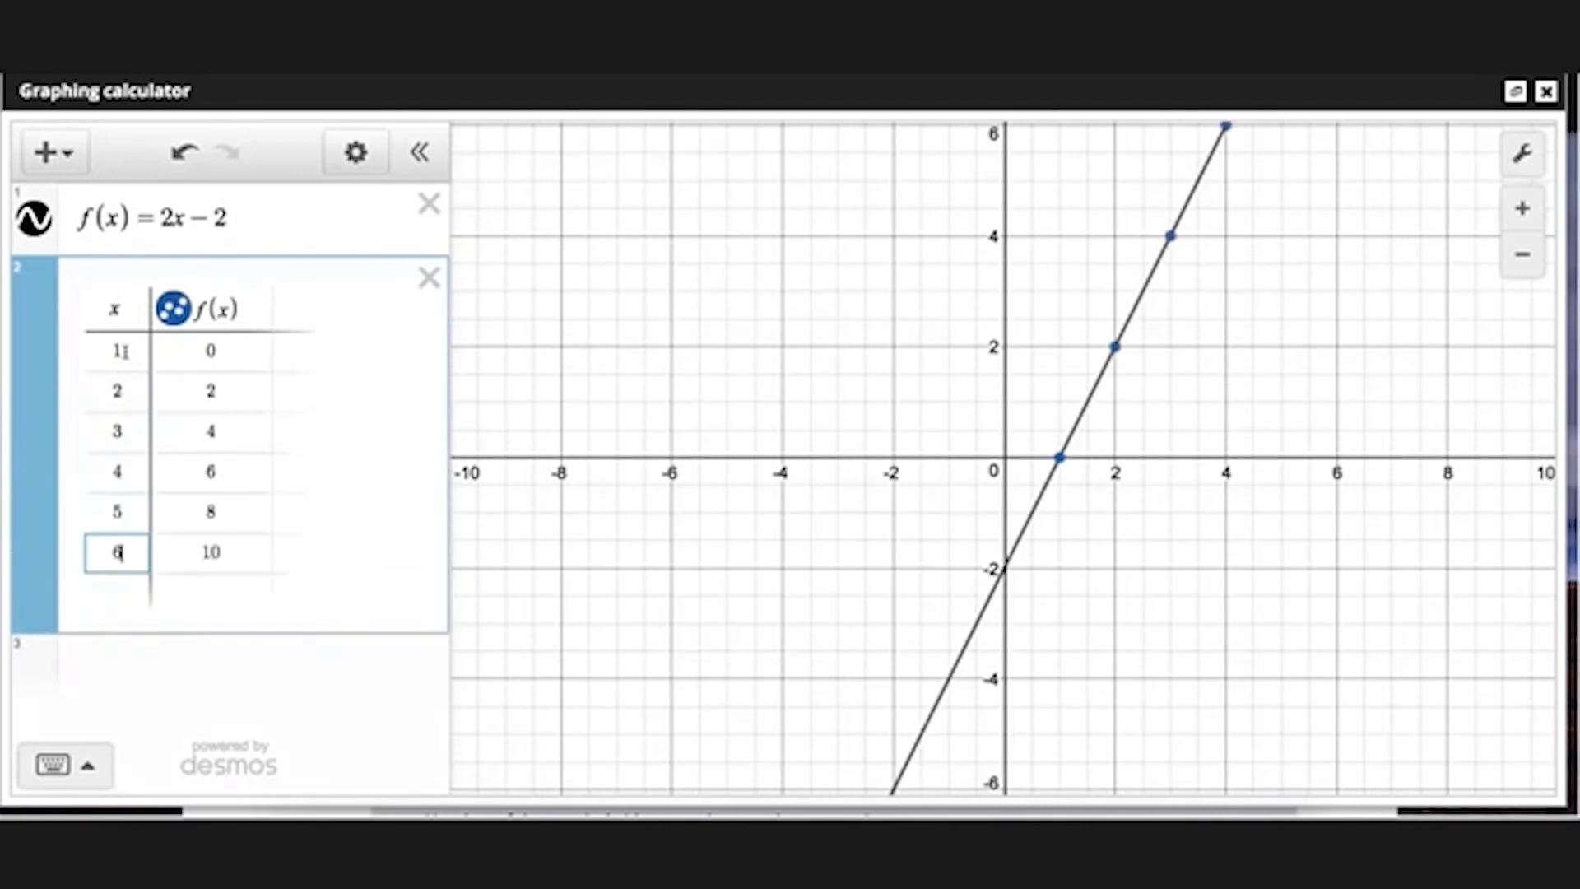